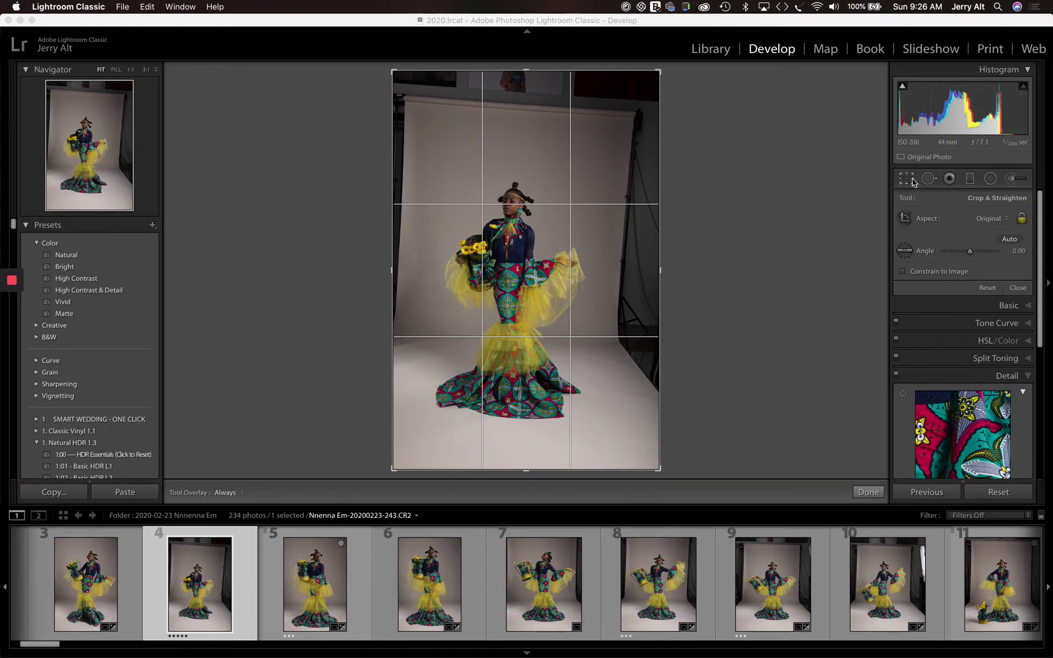
Crop the studio edges out of the full-length portrait and rotate it to an angle of -2.81, keeping the original aspect ratio
click(894, 182)
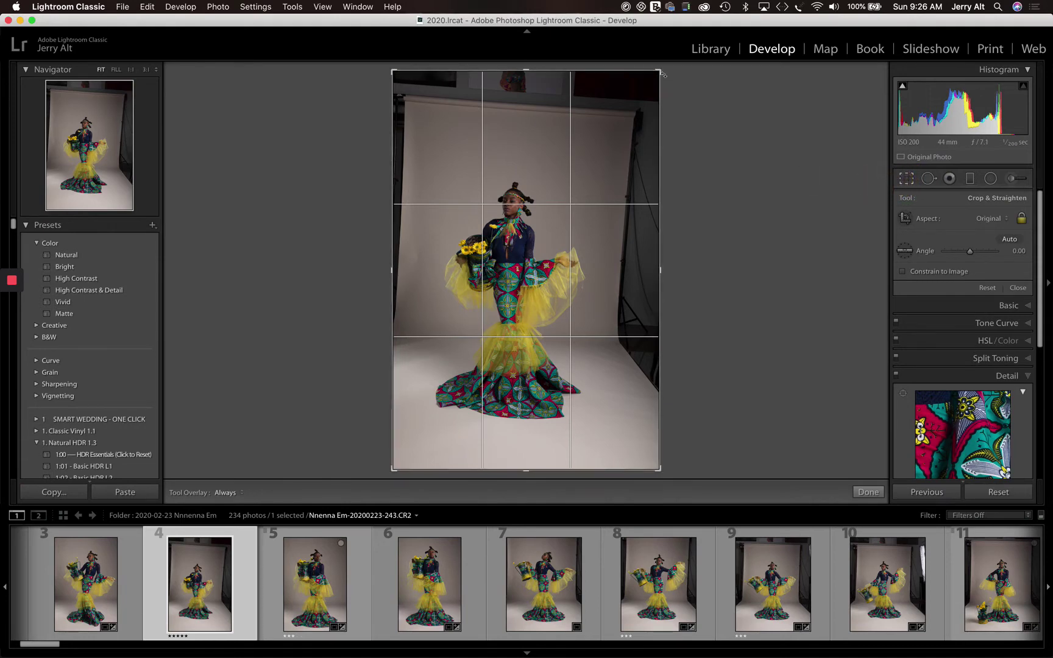
drag(666, 73, 630, 106)
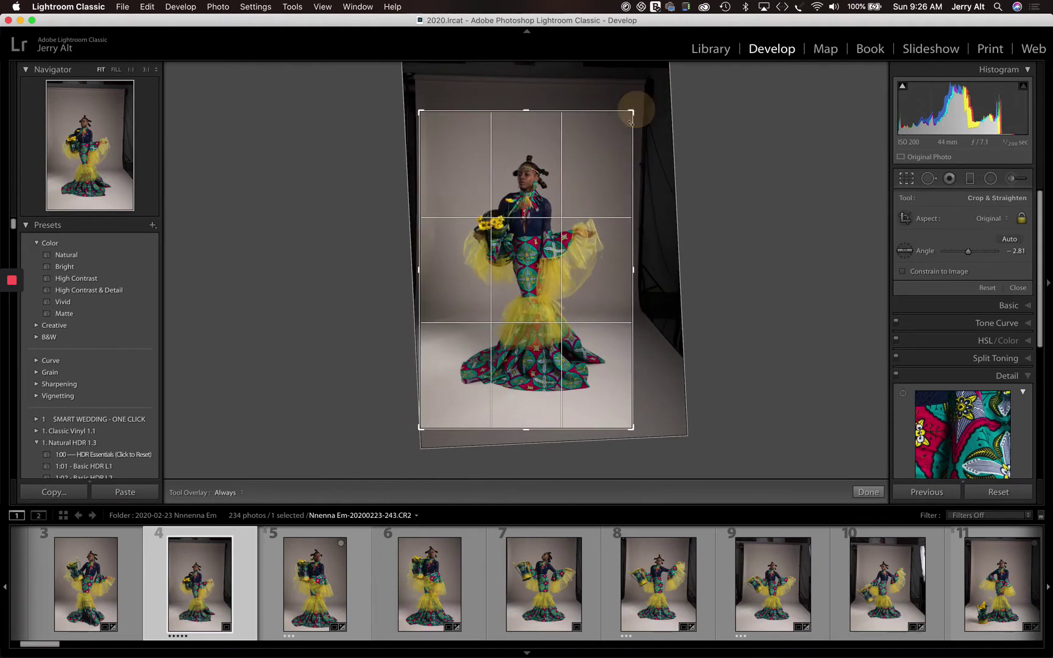
mouse_move(422, 426)
mouse_down()
mouse_move(431, 416)
mouse_move(425, 430)
mouse_up()
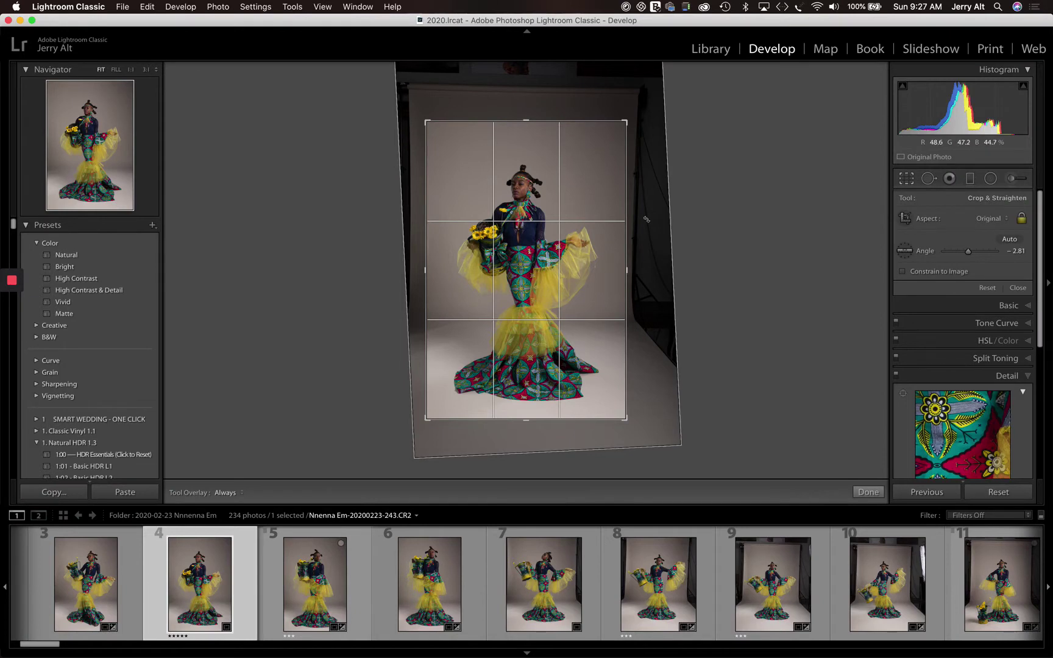
Change the crop's aspect ratio to 4 x 5 / 8 x 10 and enlarge it to include the whole dress hem and headroom
click(997, 221)
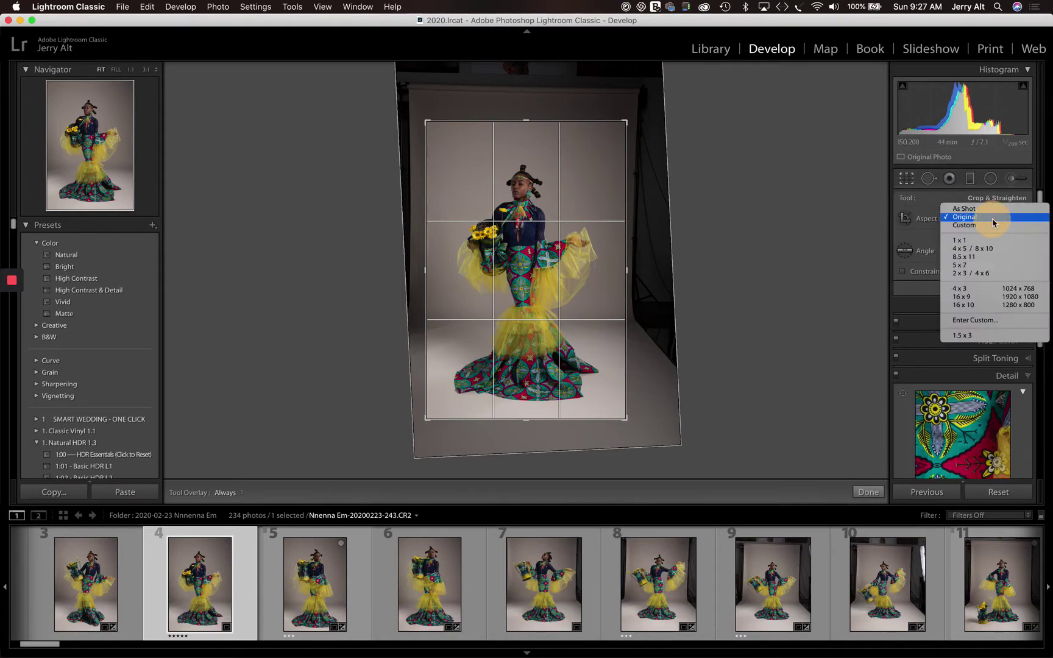
click(984, 248)
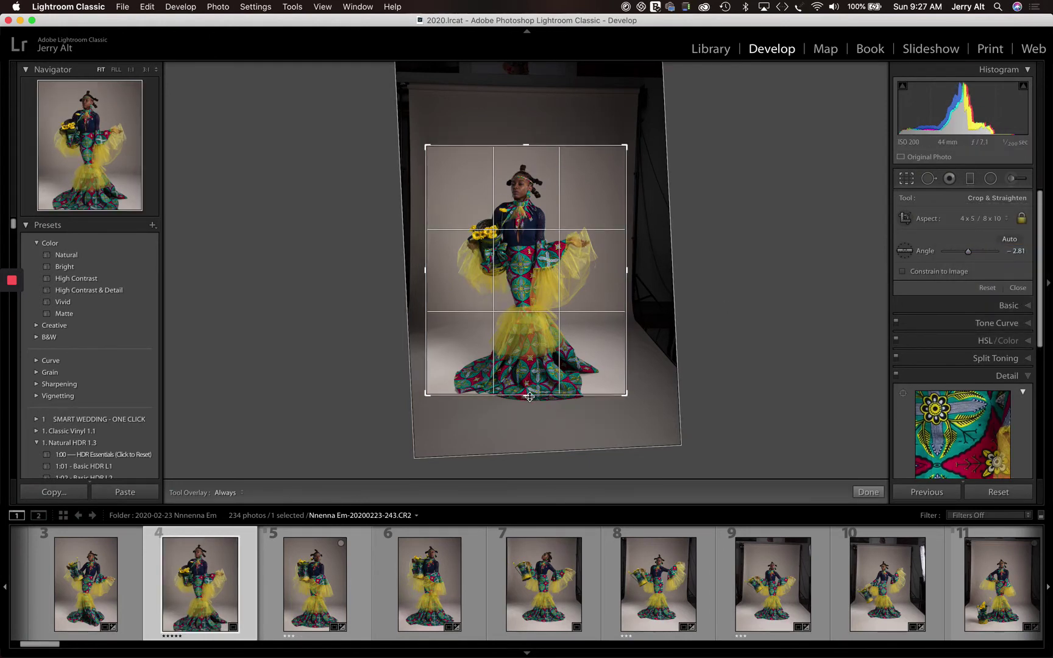
drag(529, 394, 530, 407)
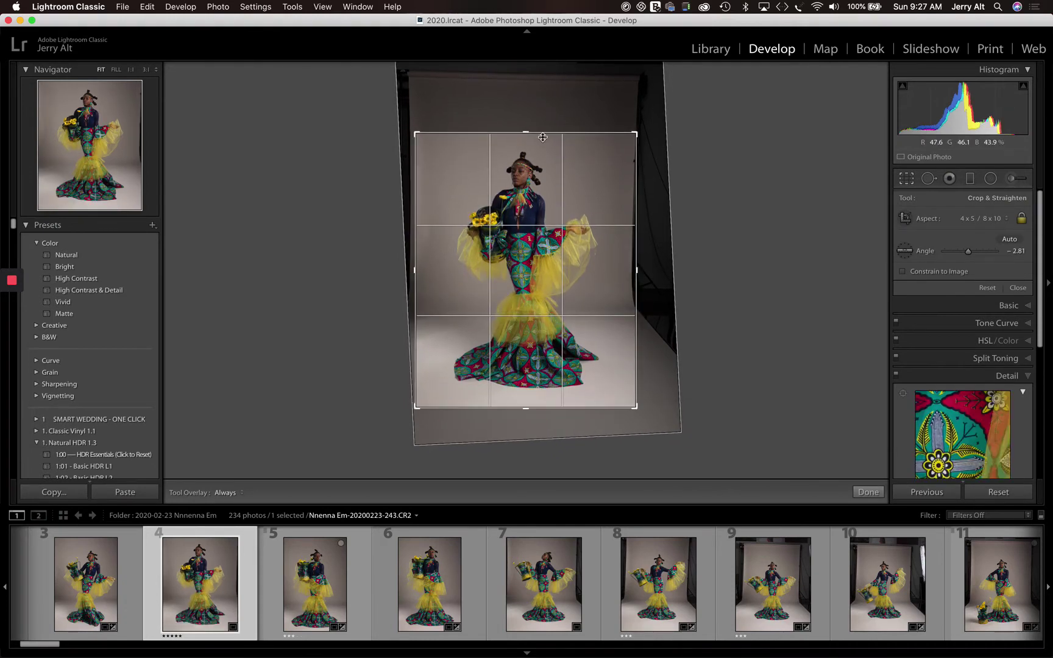
drag(541, 134, 535, 122)
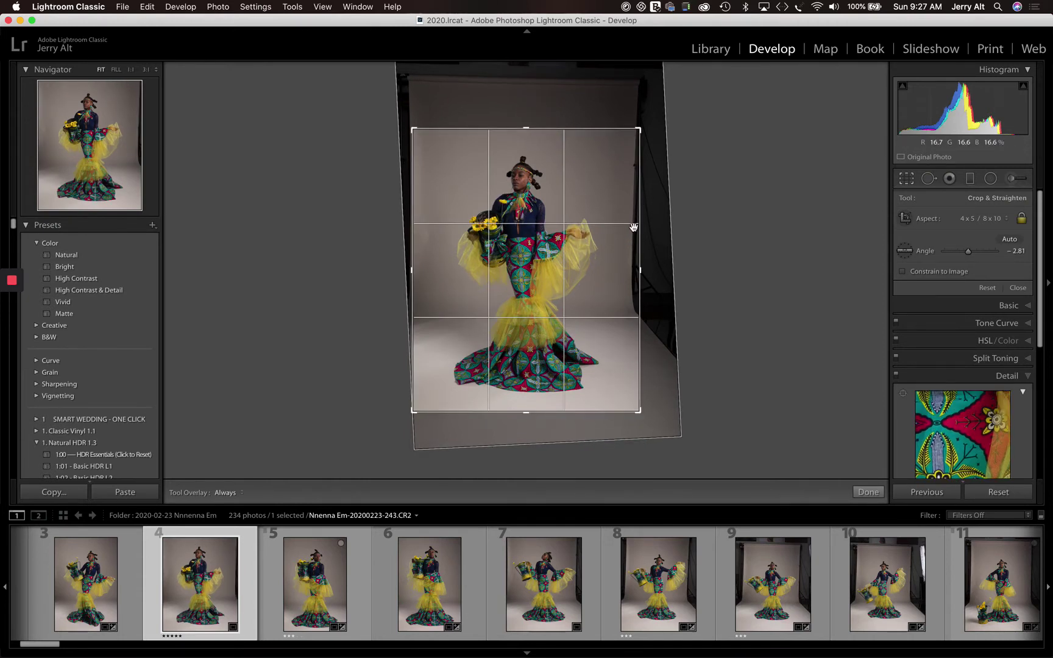
click(430, 210)
click(536, 189)
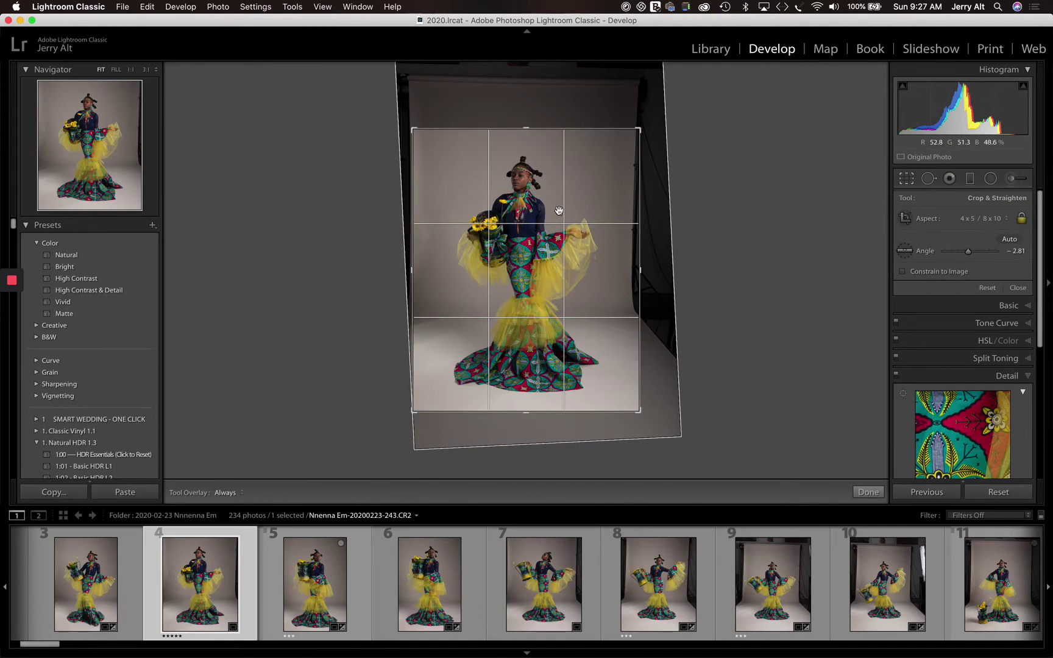
click(541, 382)
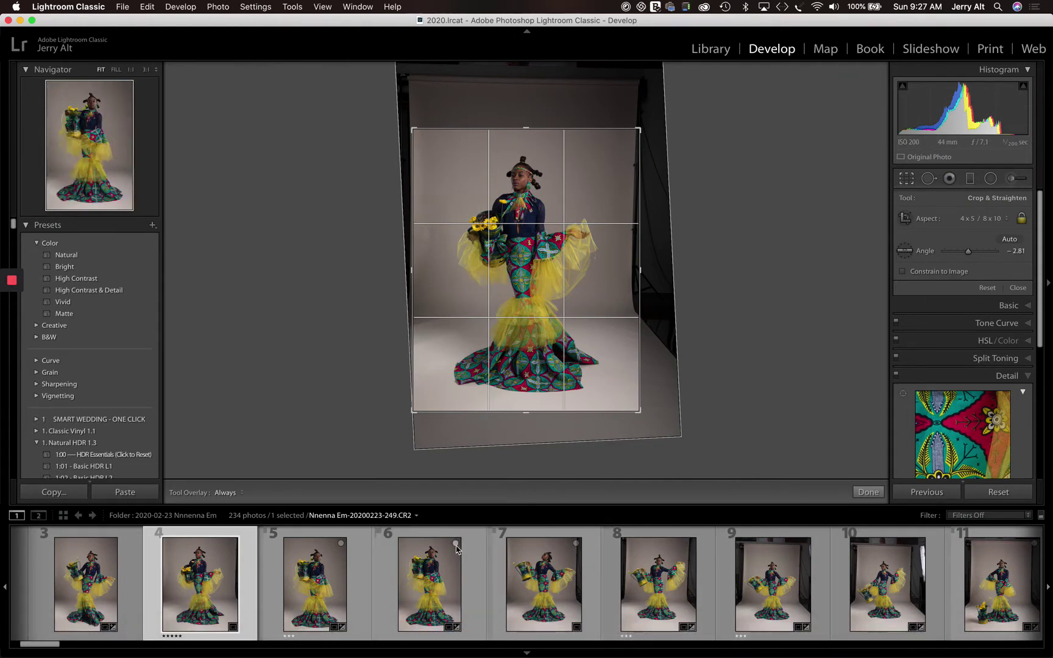
Switch to Photoshop with the vase portrait open and move its window up over the desktop
key(super+Tab)
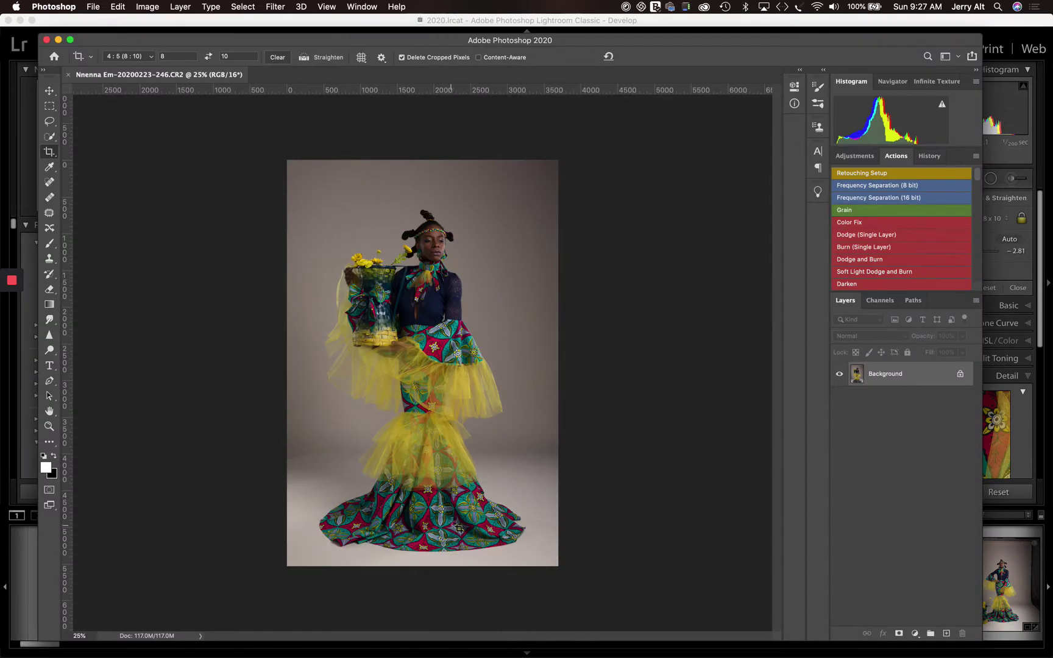
drag(475, 44, 497, 26)
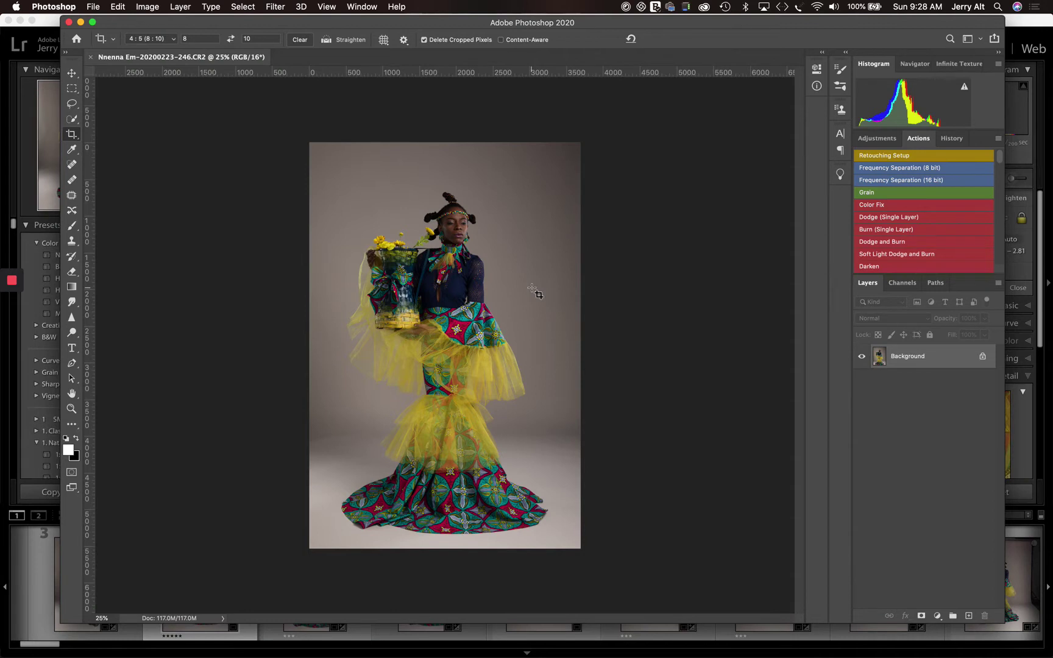
click(74, 136)
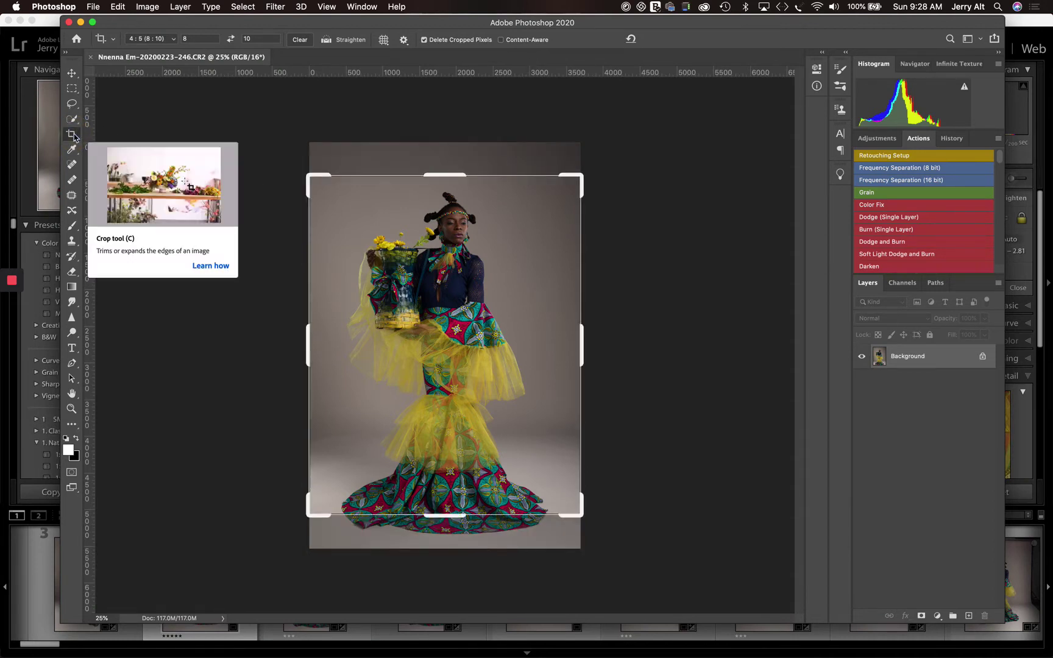
click(73, 136)
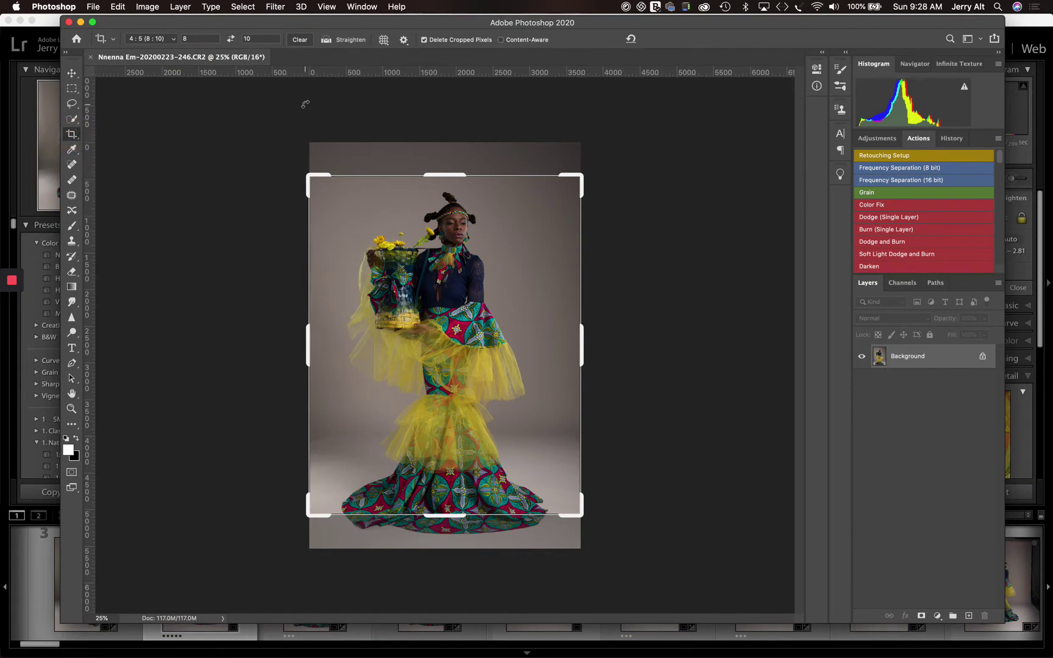
key(Escape)
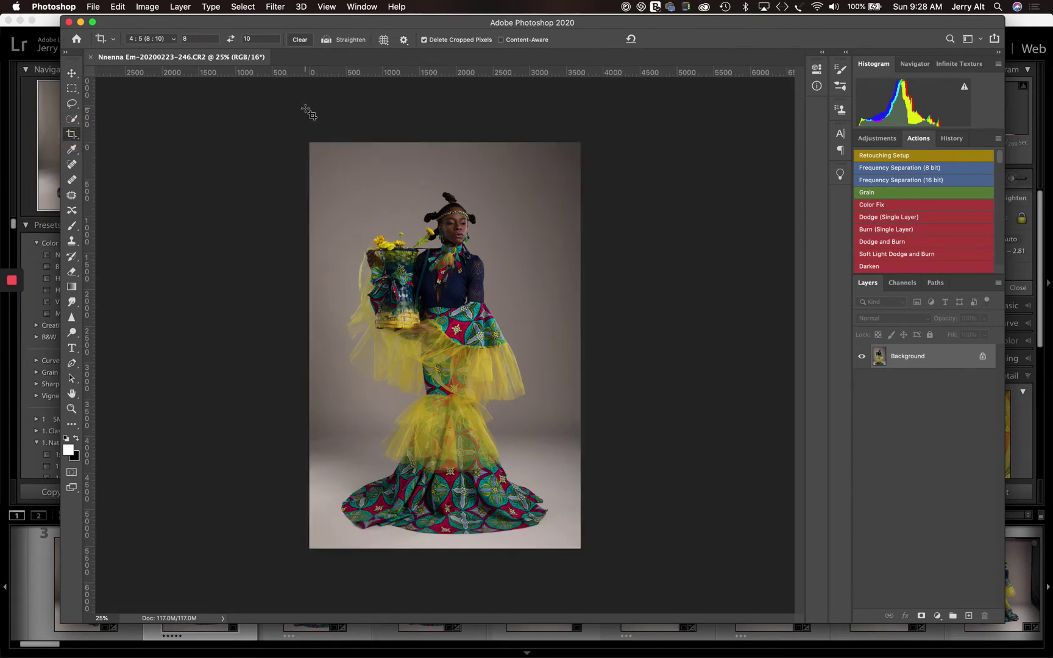
Extend the canvas by a relative width of 1000 pixels on the photo's right side, using the background color for the extension
click(147, 6)
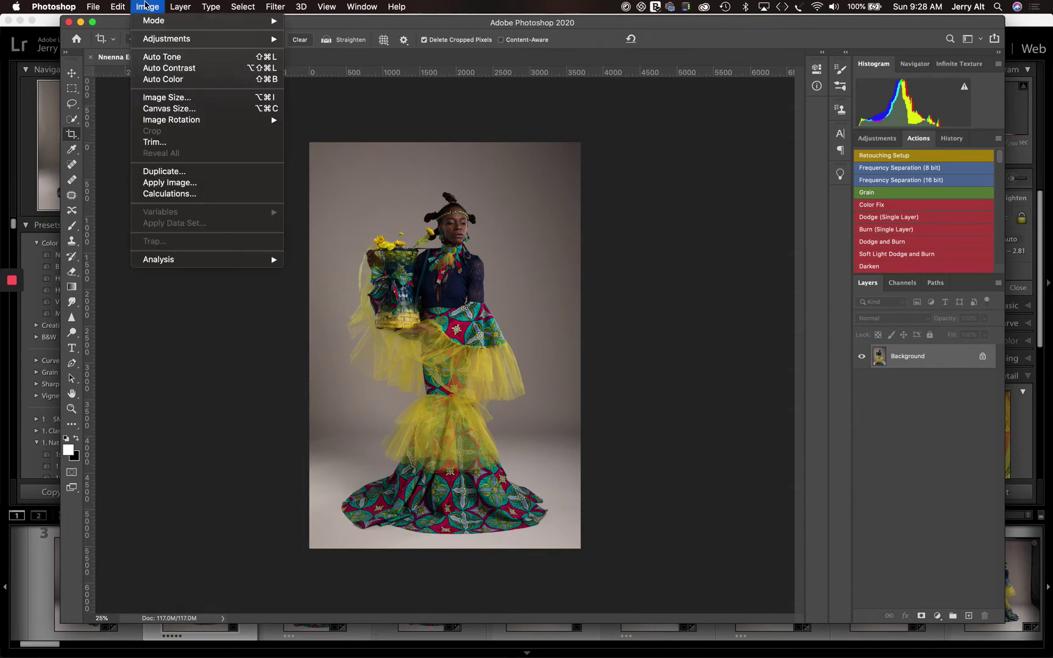
click(171, 109)
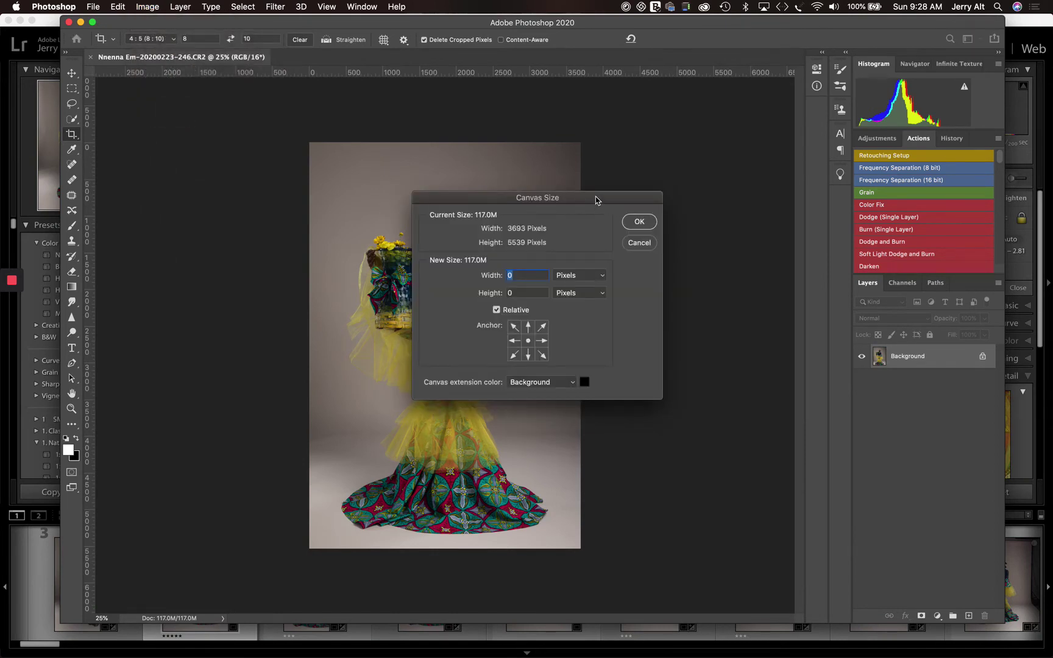
drag(597, 198, 705, 138)
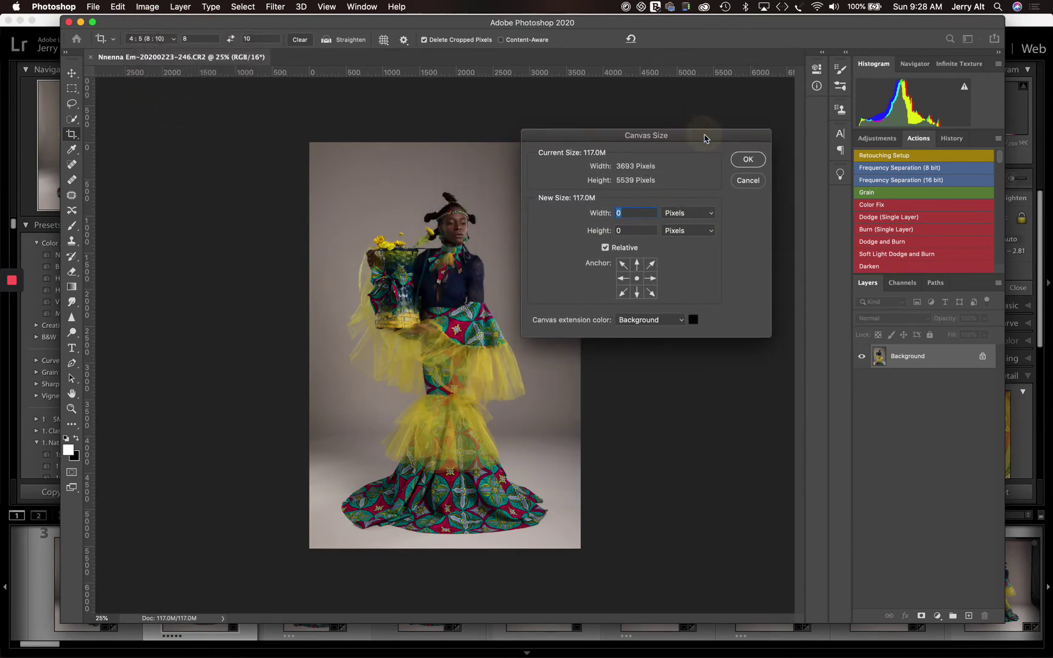
click(652, 279)
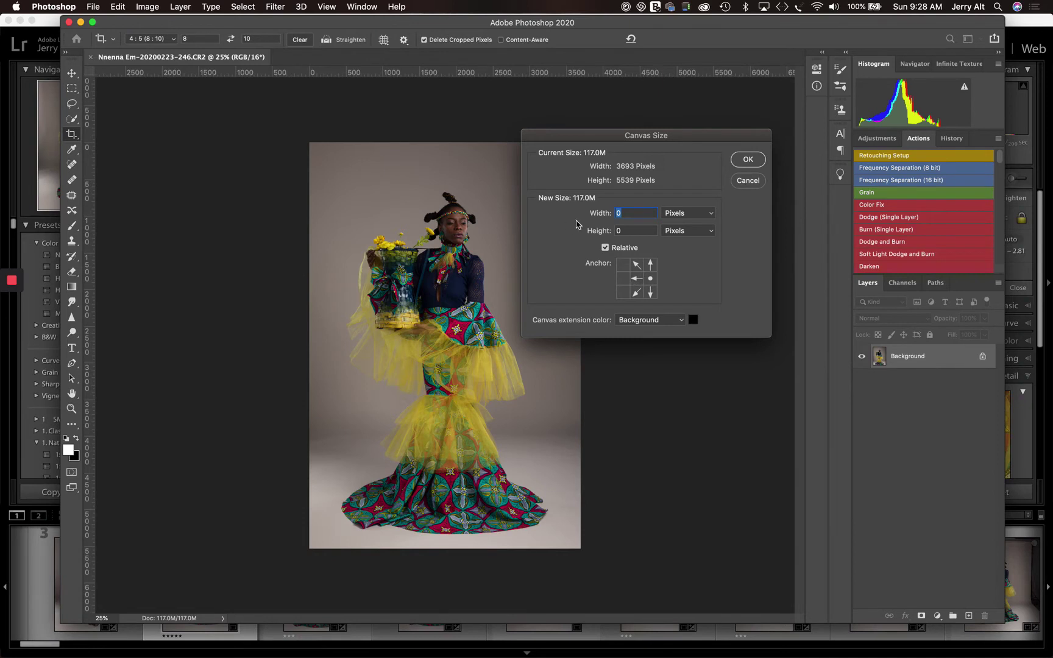
click(623, 279)
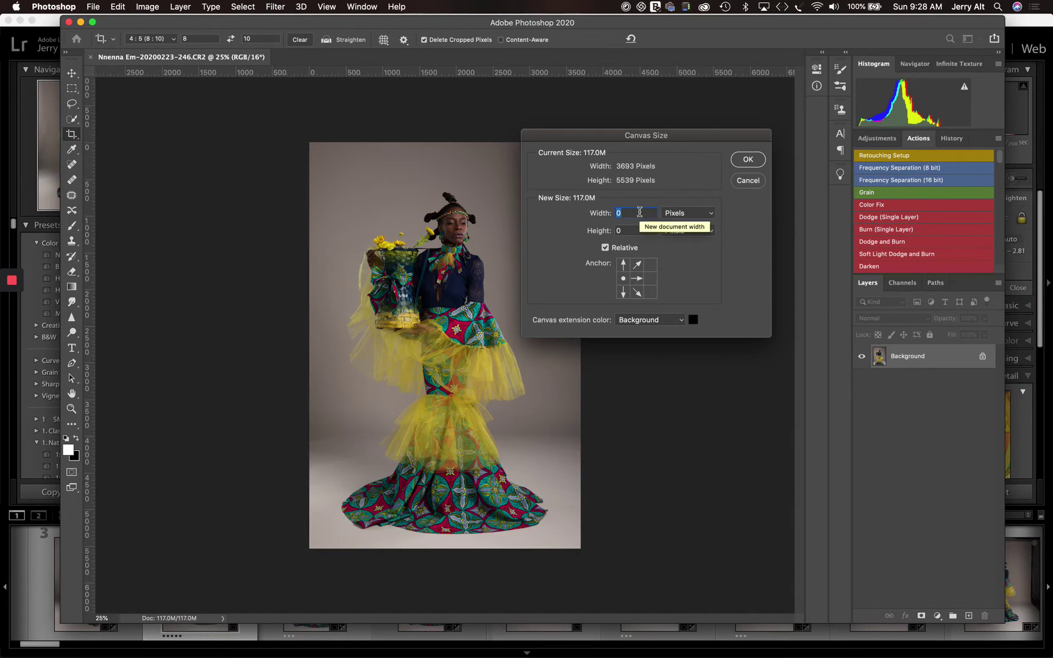
text(1000)
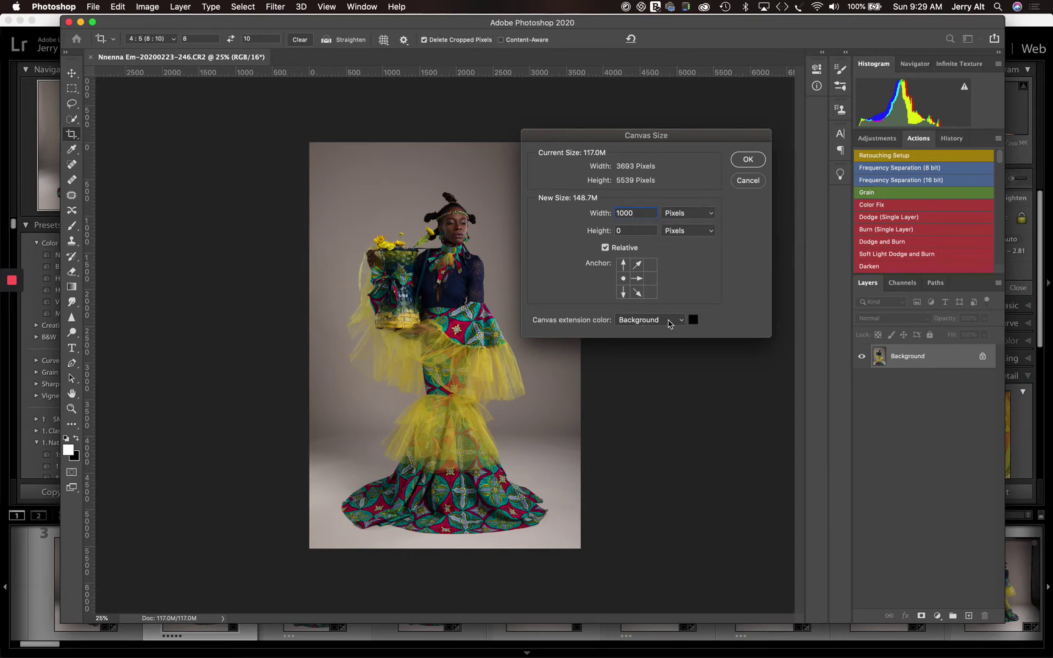
click(669, 324)
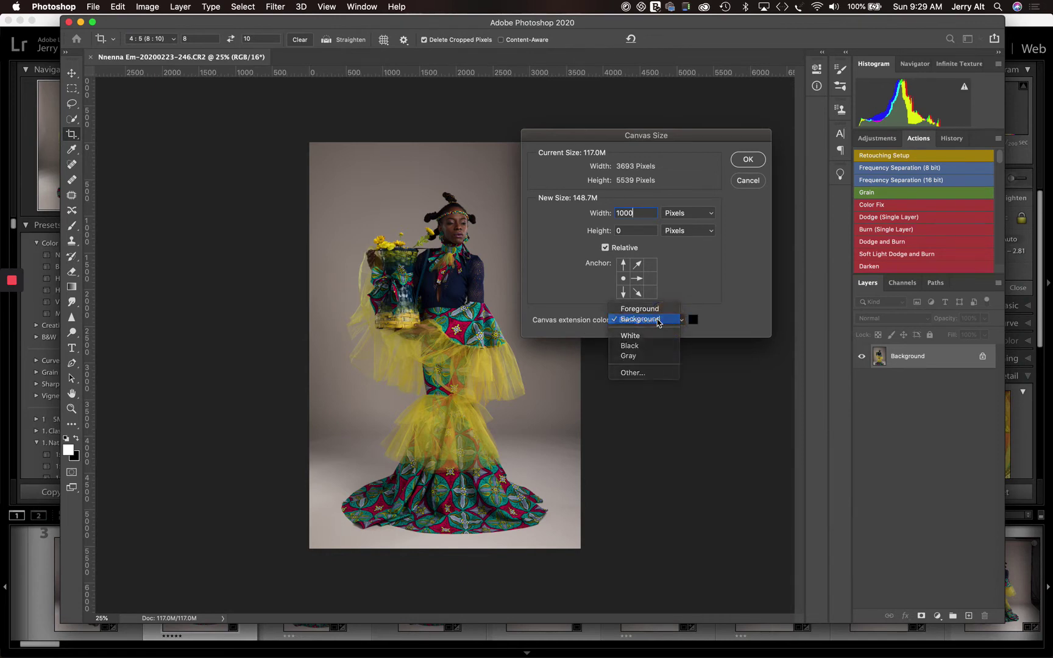
click(658, 323)
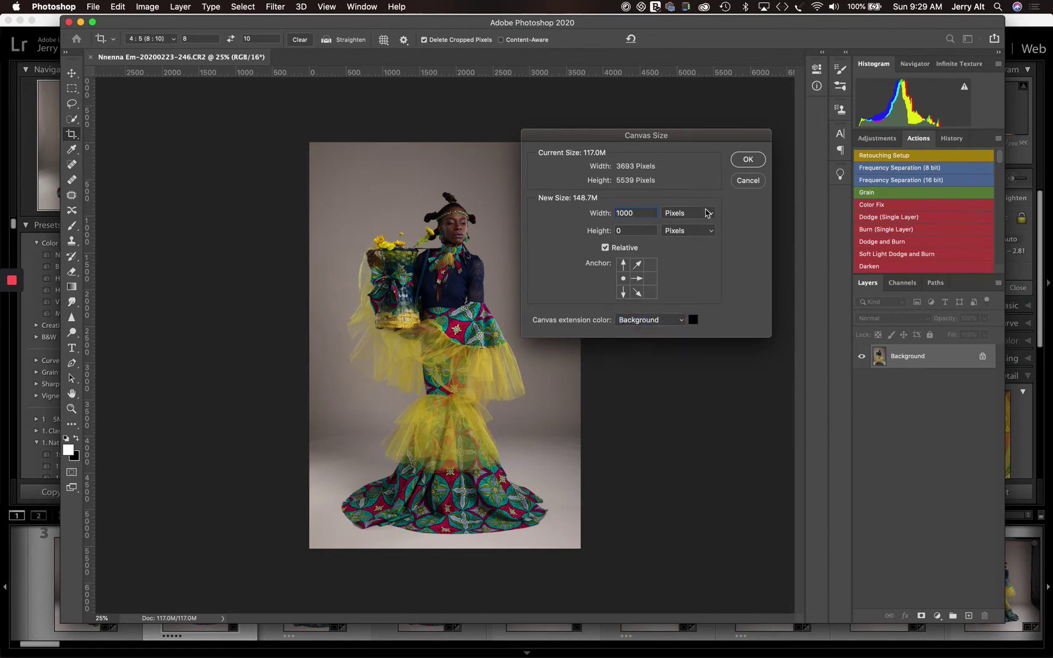
click(748, 161)
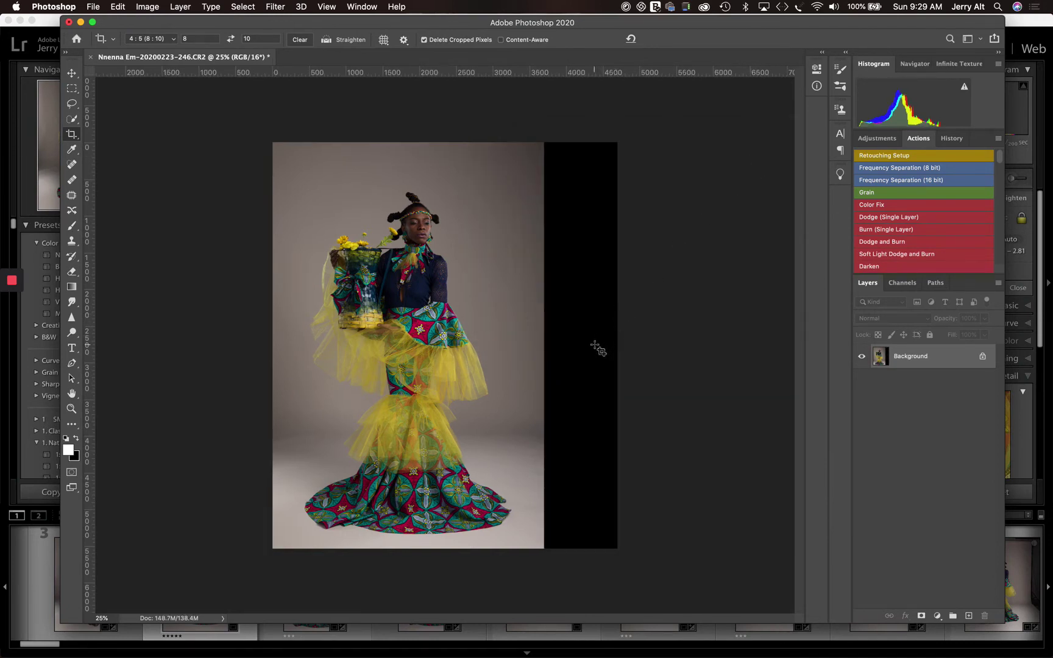
Select the black strip with a narrow overlap of the backdrop, fill it using Content-Aware at 100% opacity, and deselect
click(79, 91)
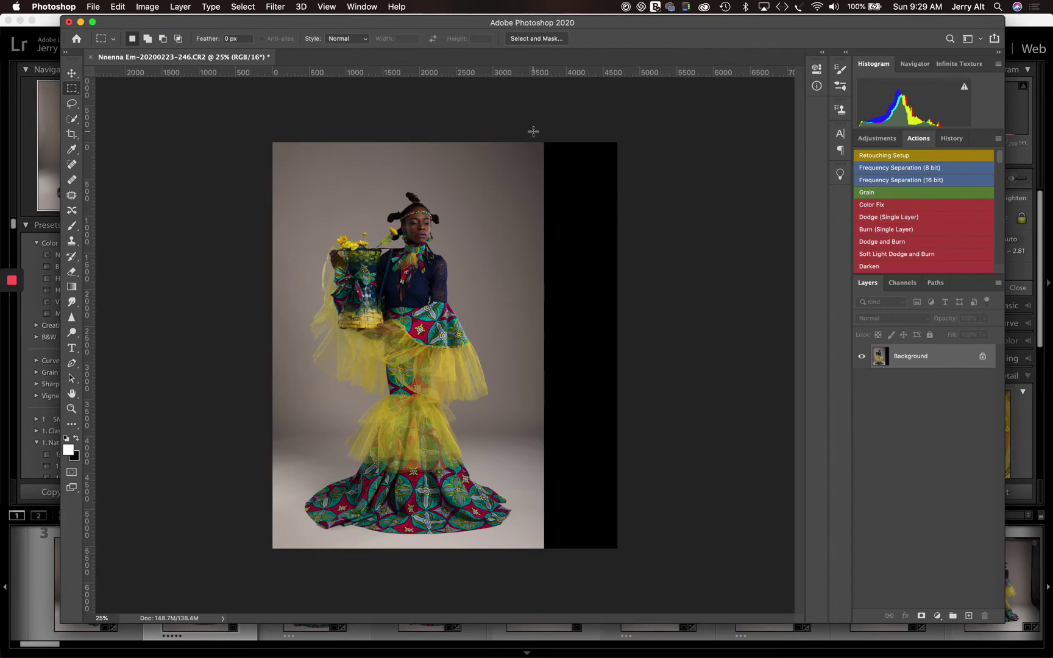
drag(533, 131, 650, 554)
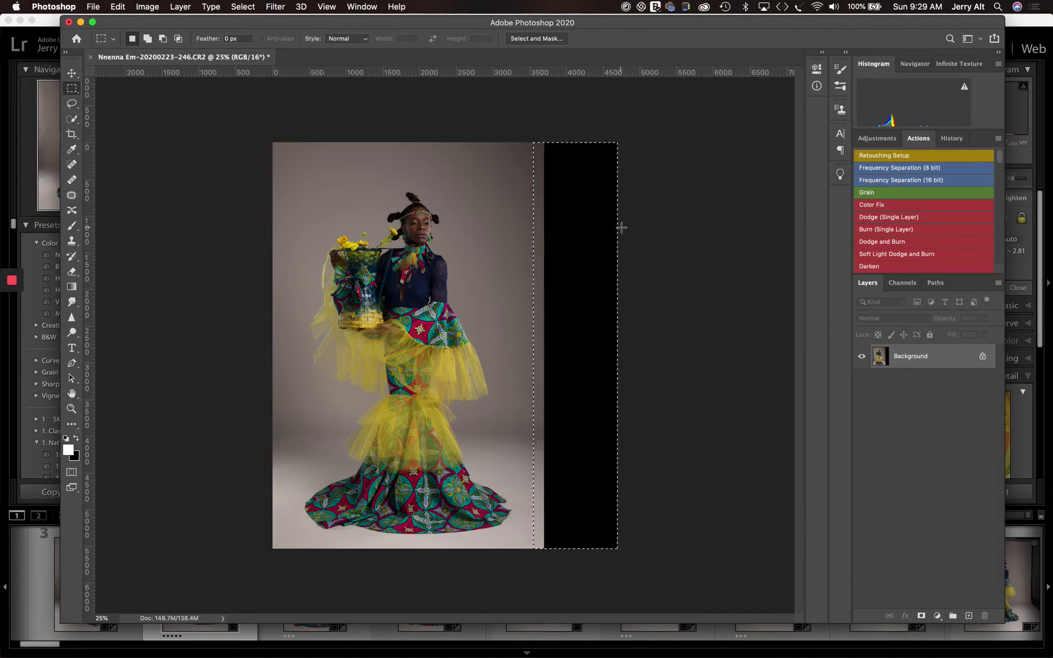
key(shift+BackSpace)
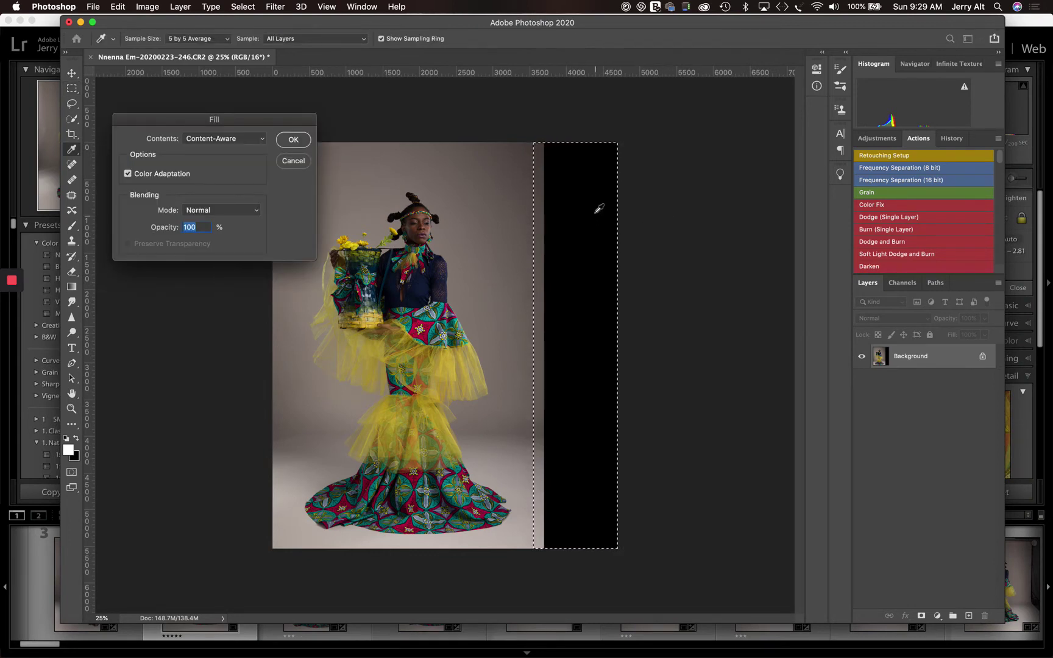
click(223, 139)
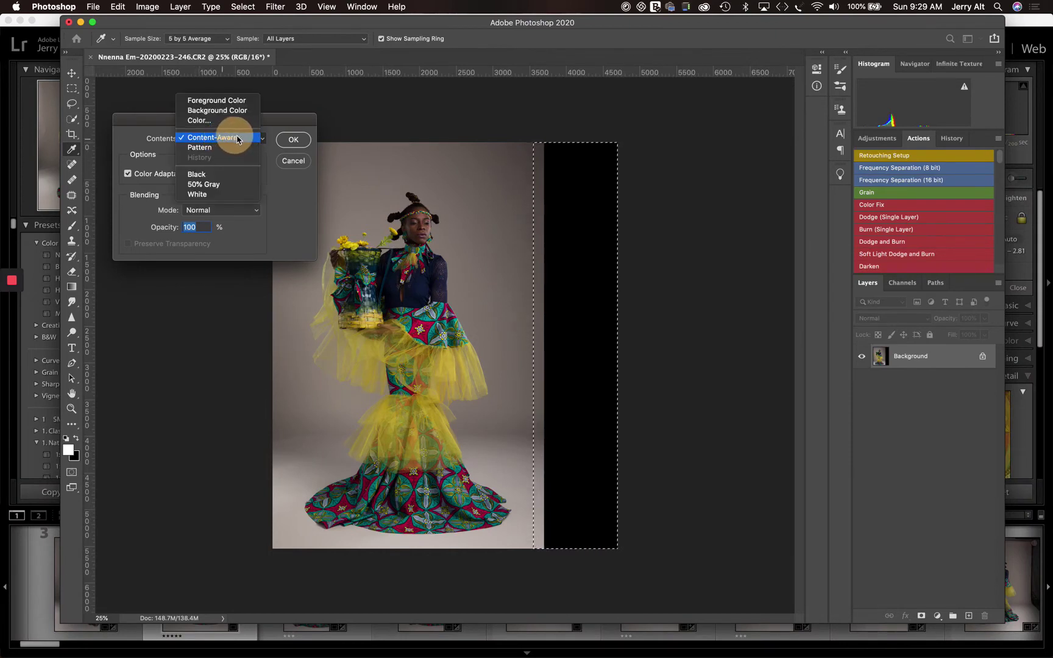
click(232, 140)
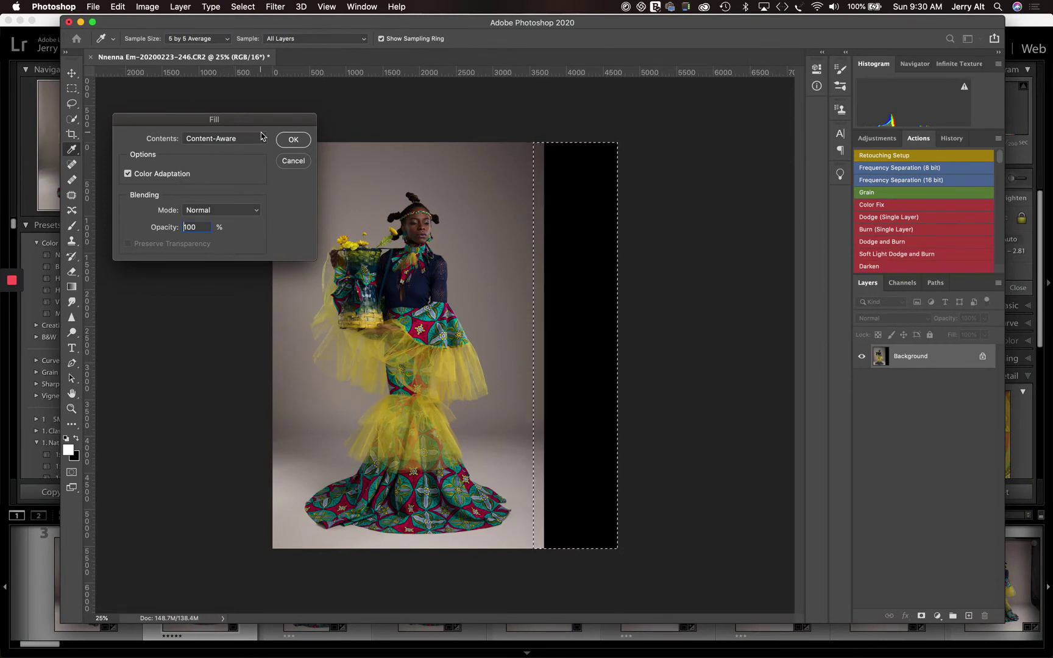
click(295, 143)
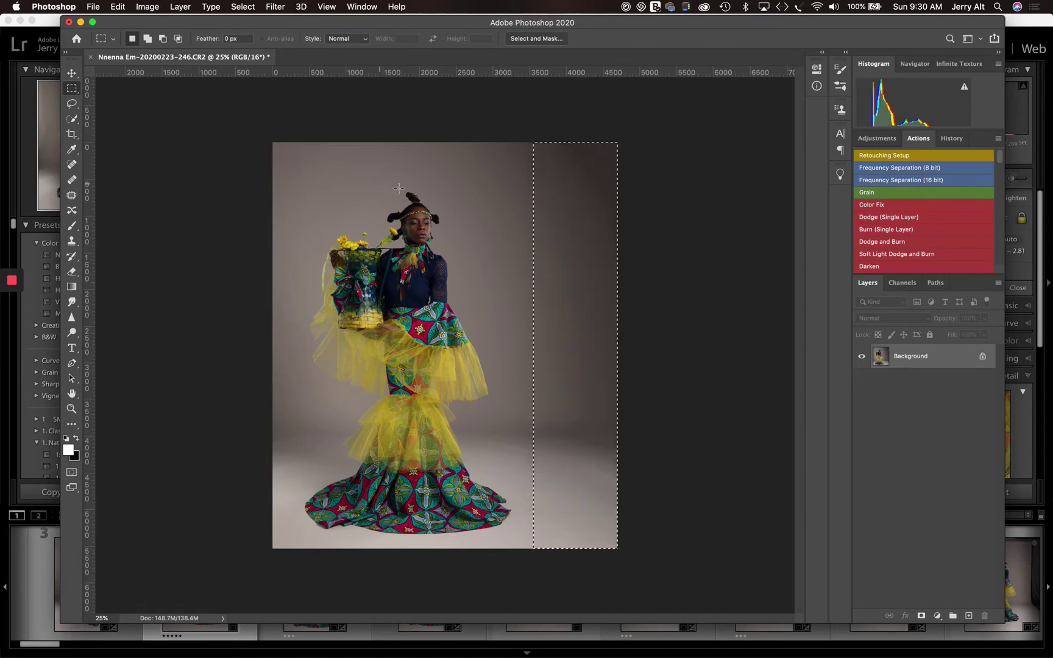
click(486, 194)
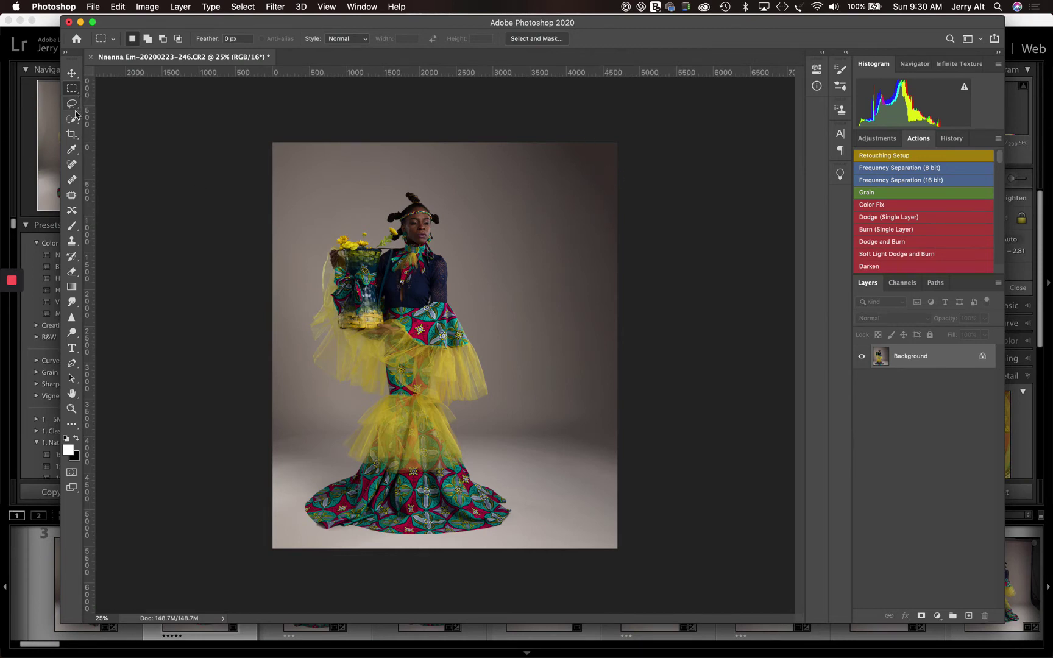
Try to crop the widened portrait to the 4 : 5 (8 : 10) ratio
click(73, 136)
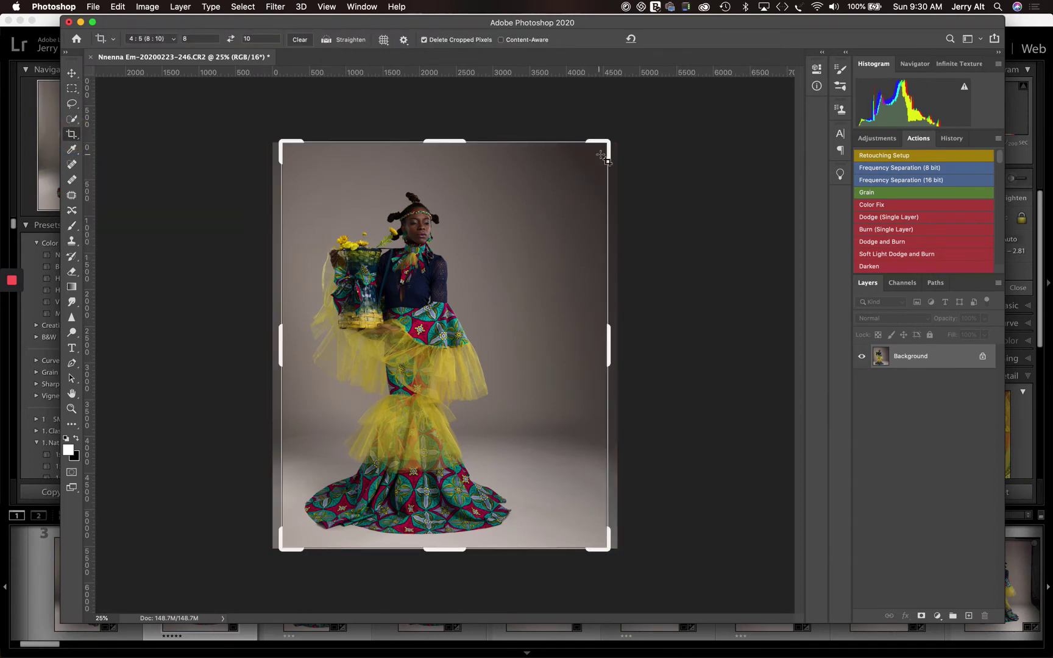
drag(606, 146, 557, 117)
key(Return)
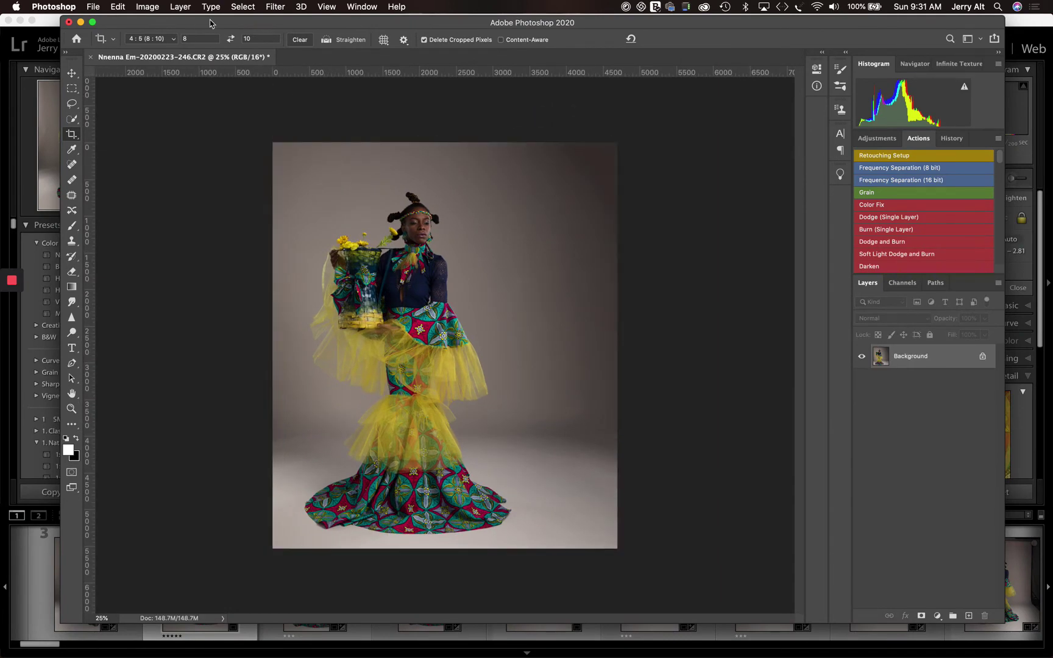
Revert the portrait to its last saved version, discarding the canvas extension and fill
click(94, 8)
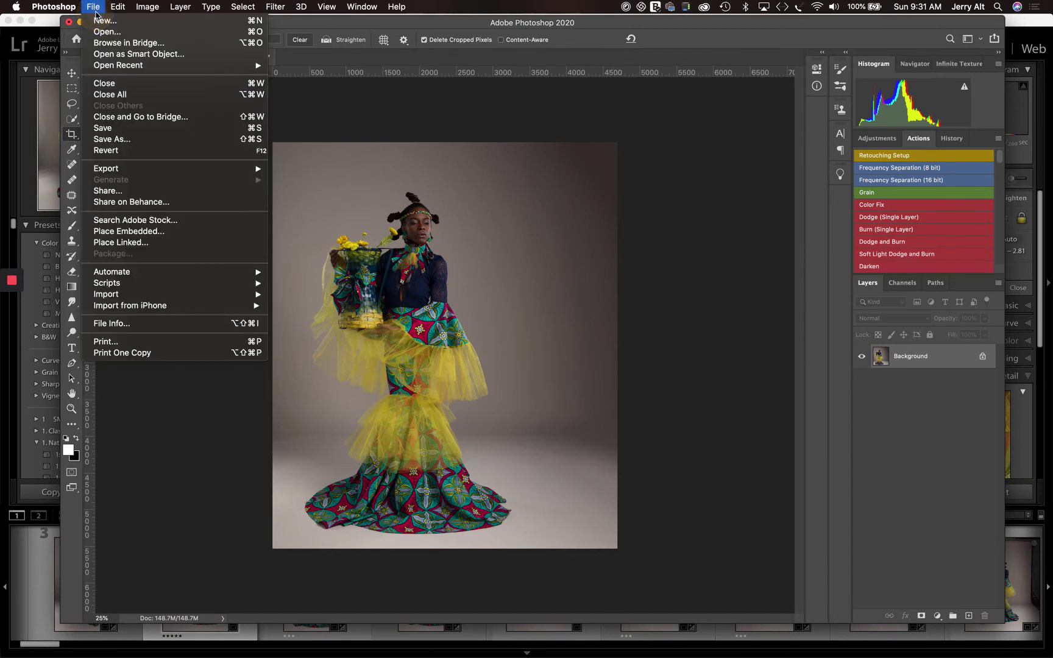
click(128, 159)
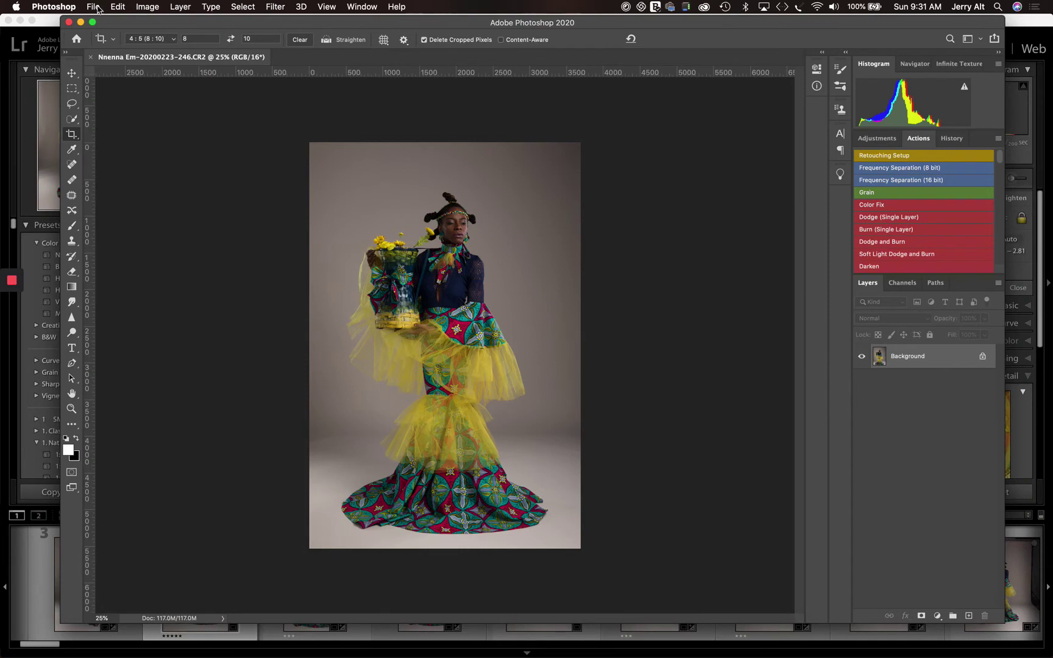
click(95, 7)
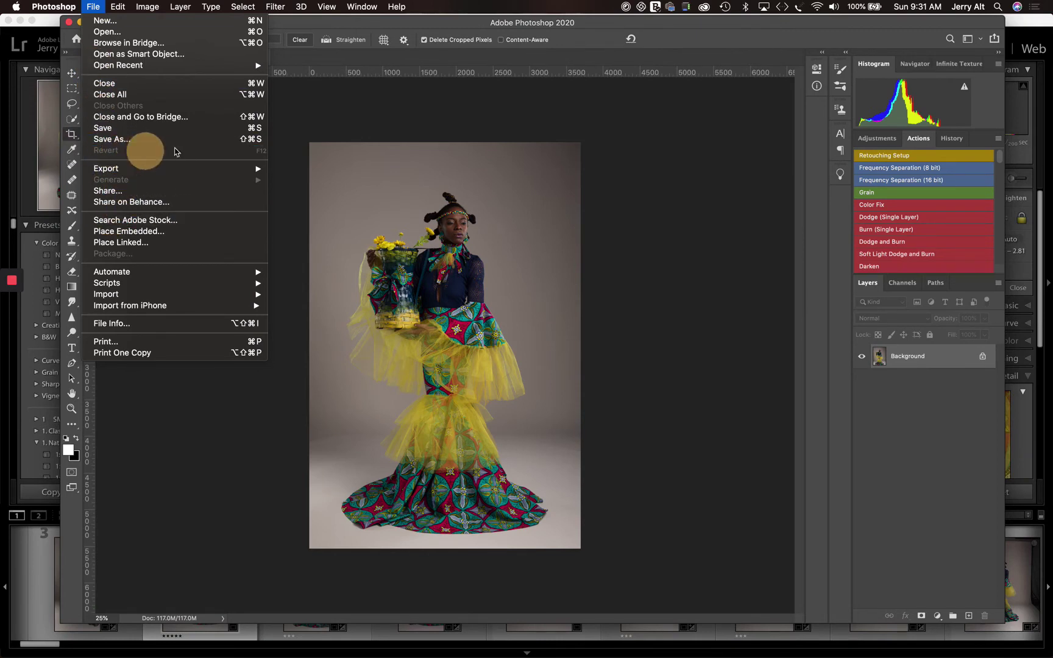
Extend the canvas by a relative width of 1500 pixels, centered so both sides of the photo grow, using the background color
click(99, 6)
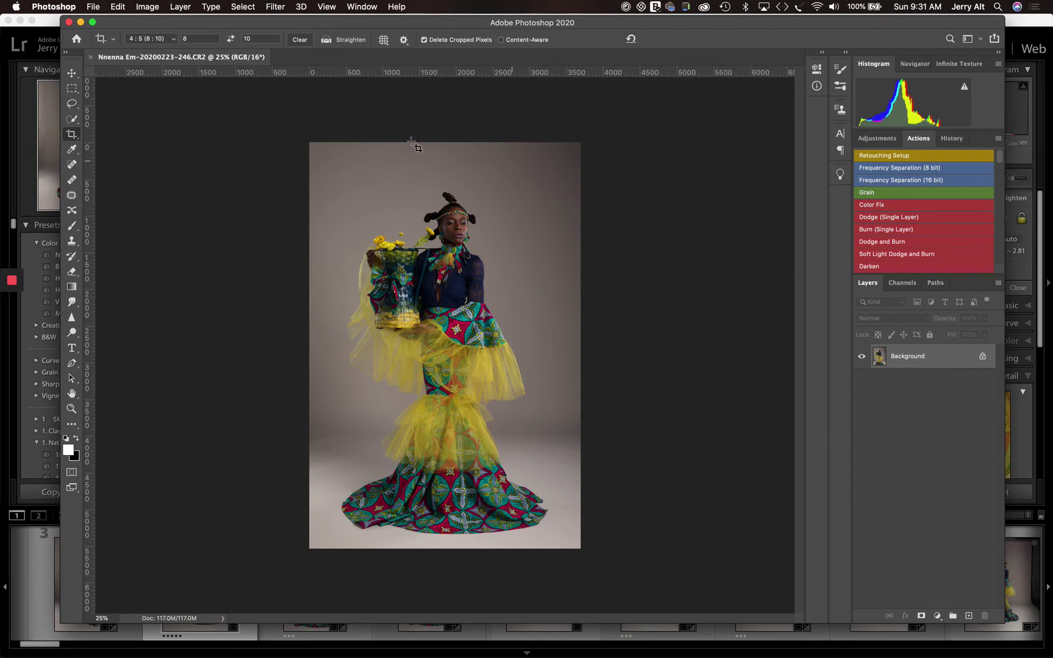
click(150, 8)
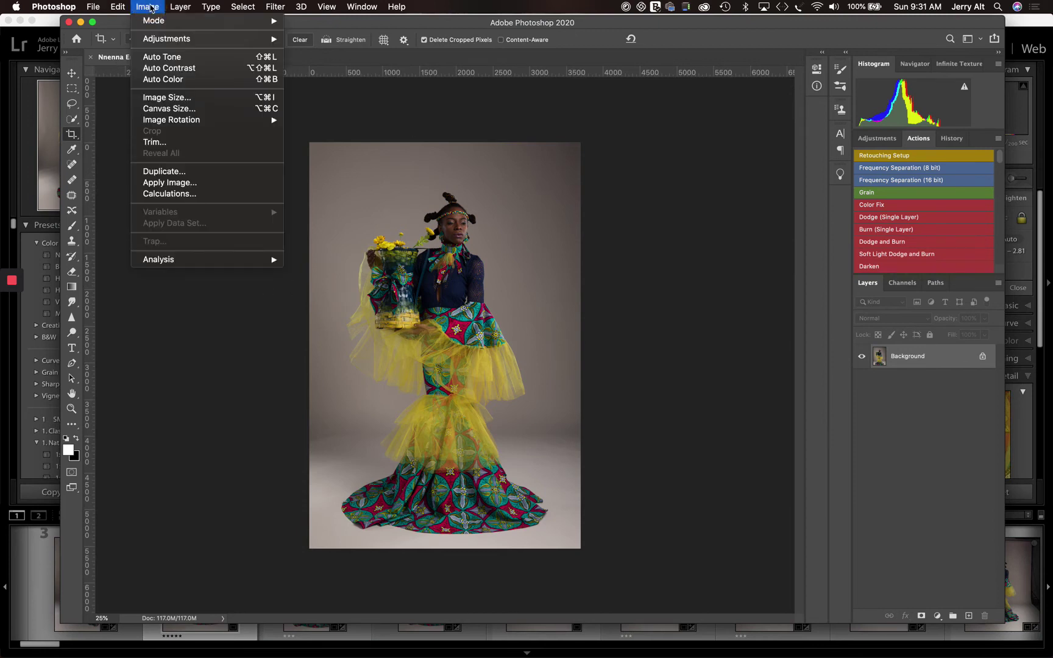
click(170, 108)
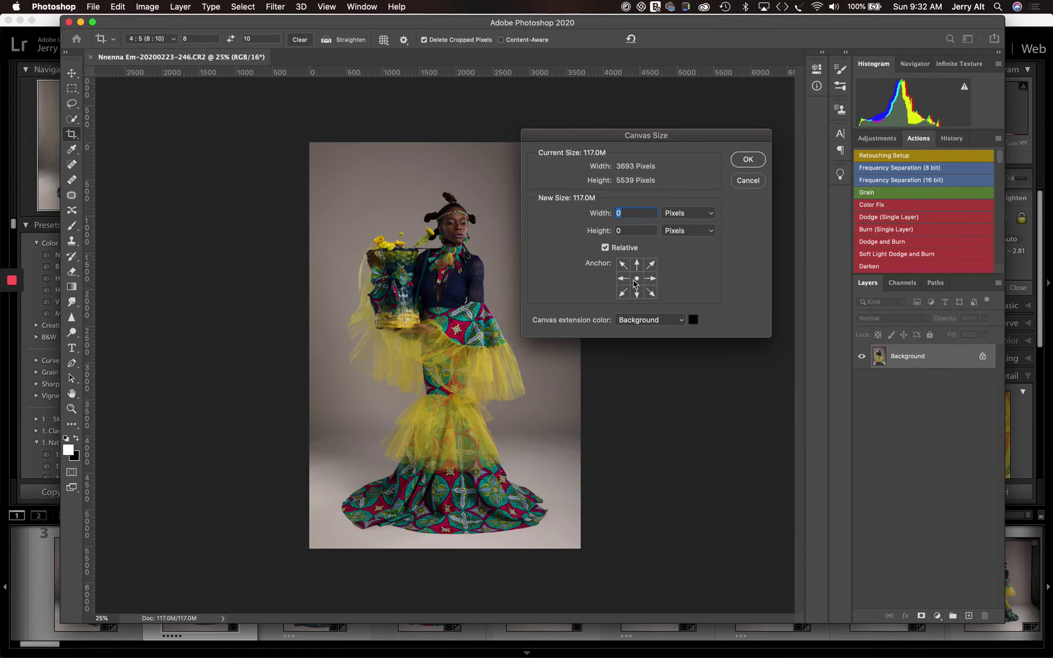
text(1500)
click(751, 160)
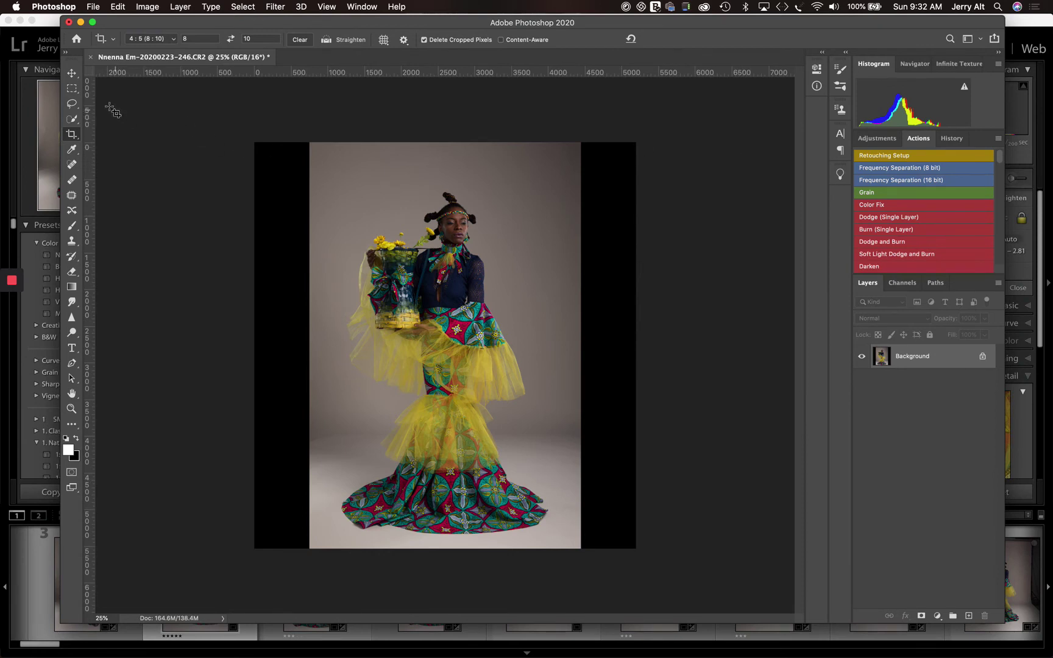
Select the black strip left of the photo with a narrow overlap of backdrop, fill it using Content-Aware at 100% opacity, and deselect
click(72, 89)
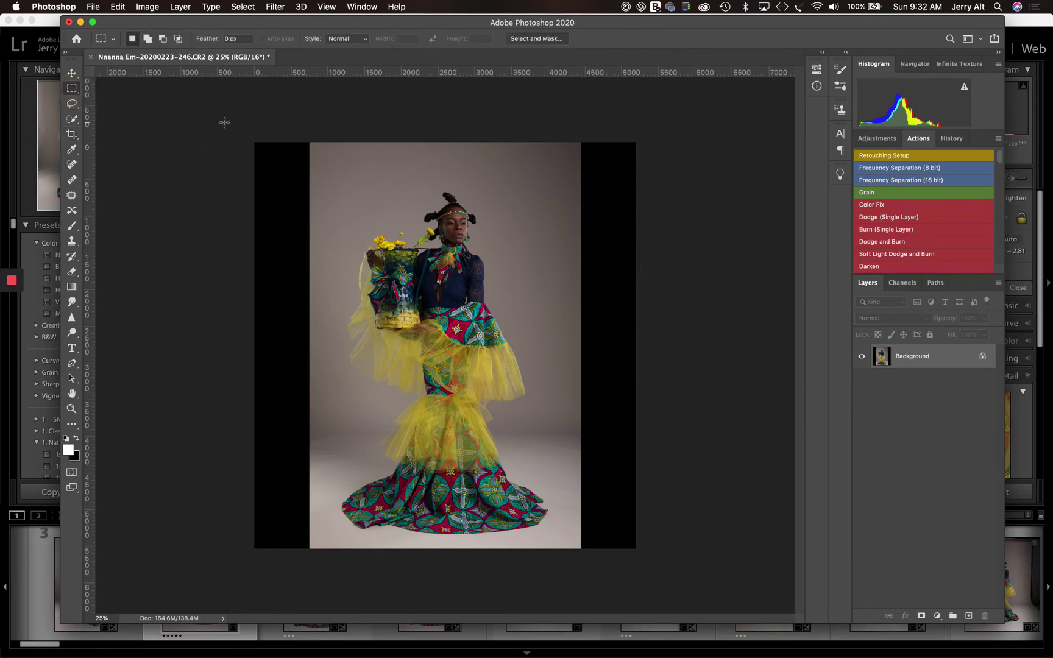
drag(255, 143, 319, 551)
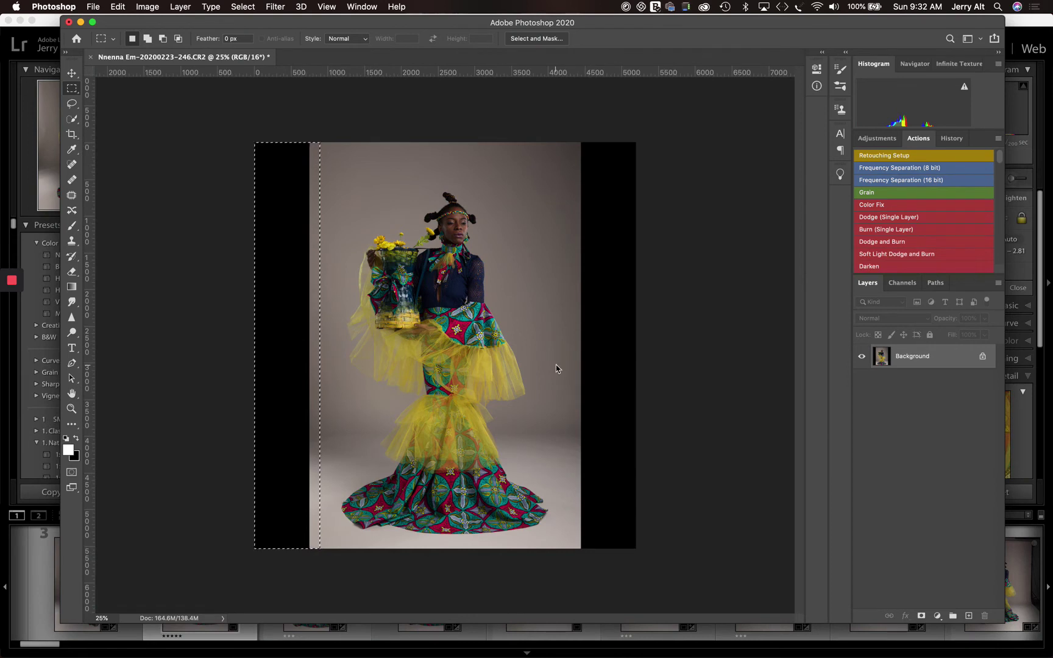
key(shift+BackSpace)
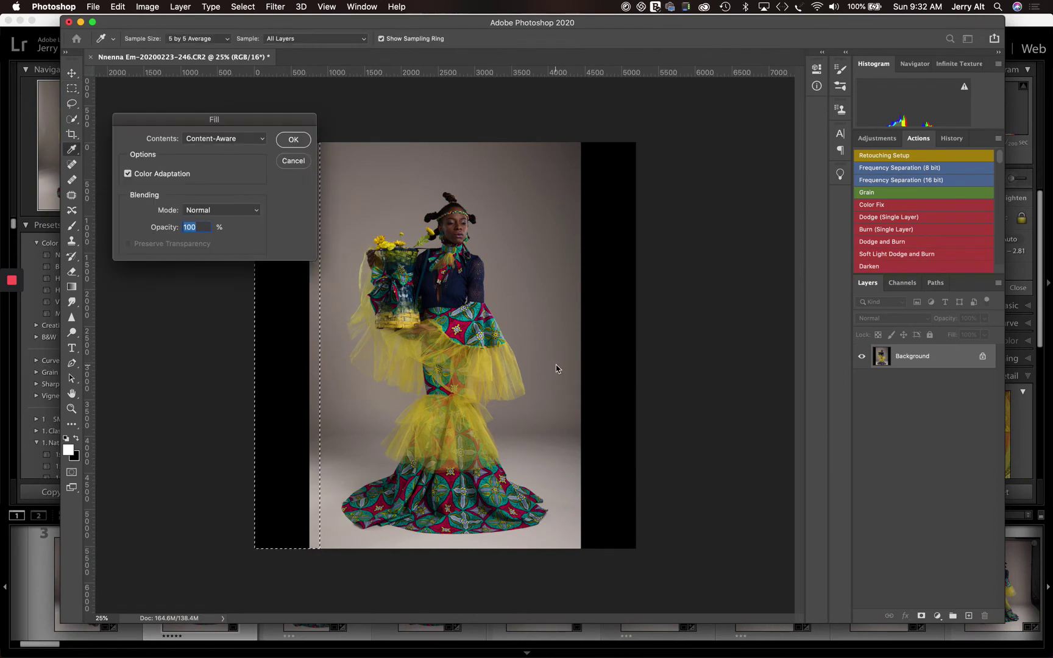
key(Return)
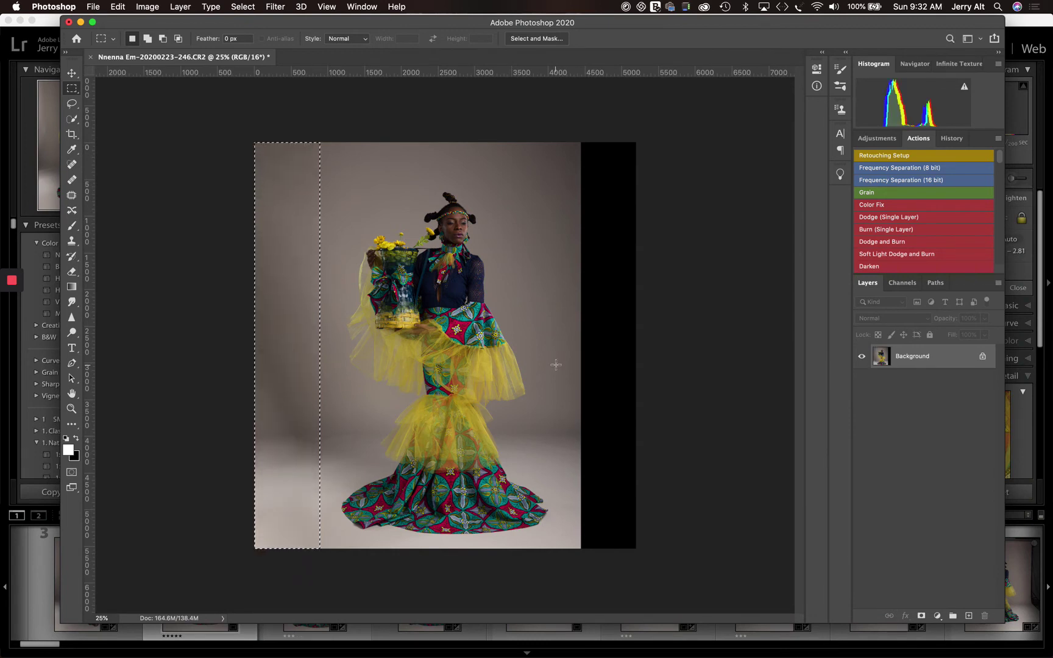
key(super+d)
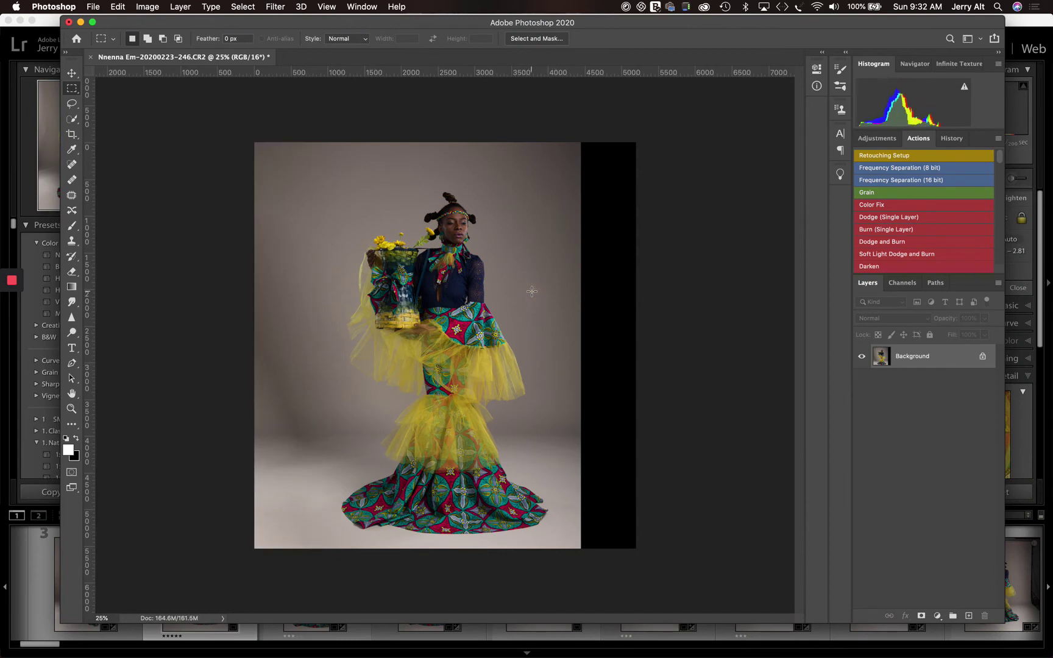
Select the black strip right of the photo with a narrow overlap of backdrop, fill it using Content-Aware at 100% opacity, and deselect
drag(561, 126, 667, 566)
click(666, 565)
drag(552, 130, 672, 556)
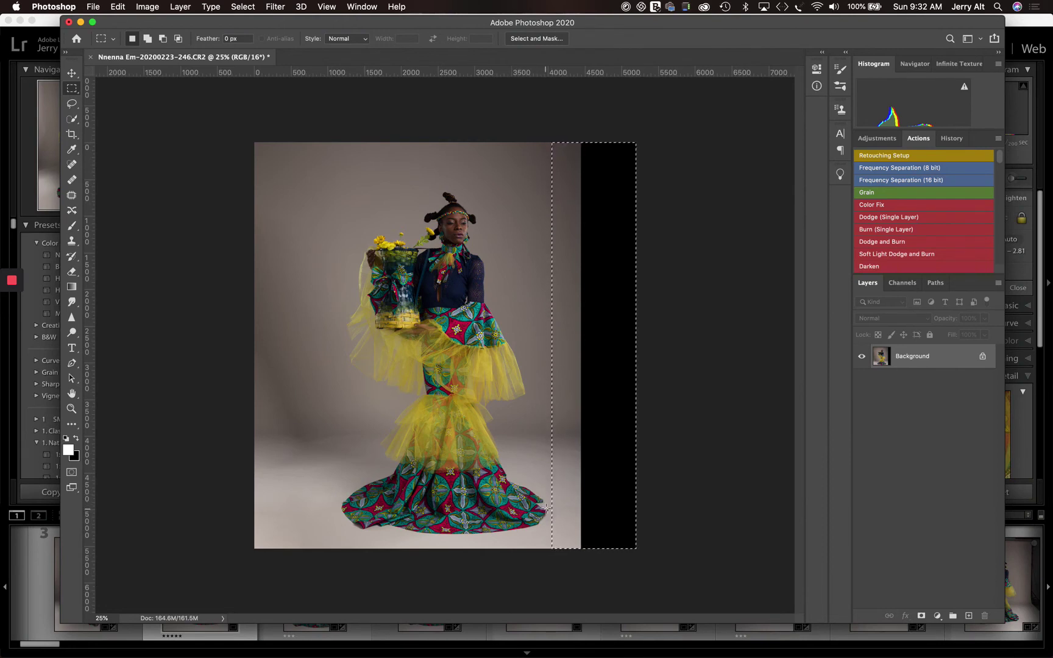
click(675, 247)
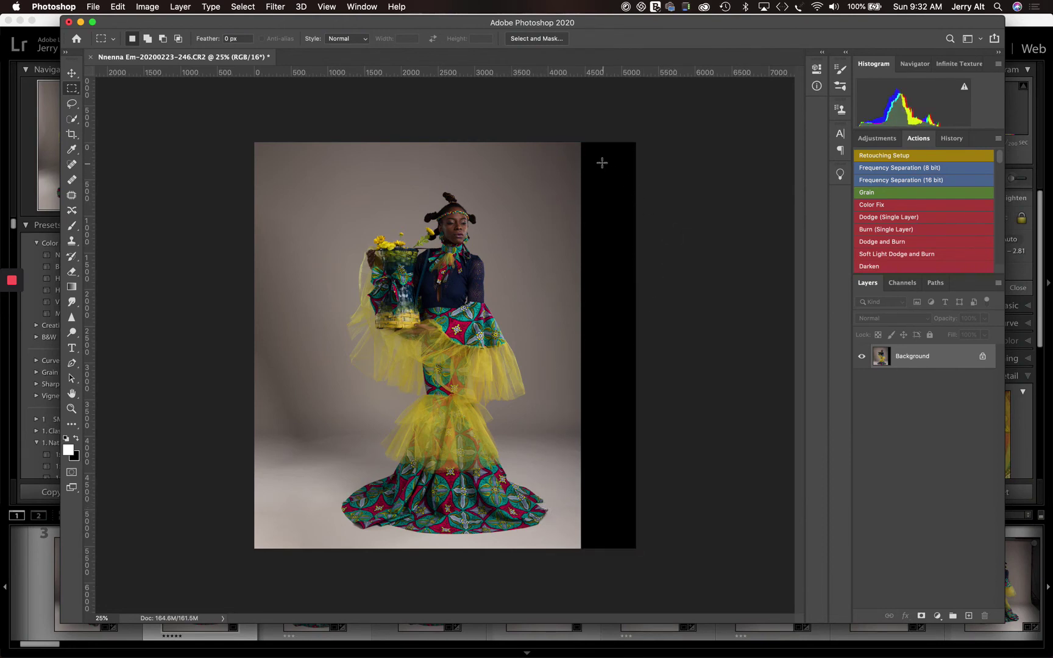
drag(564, 141, 656, 554)
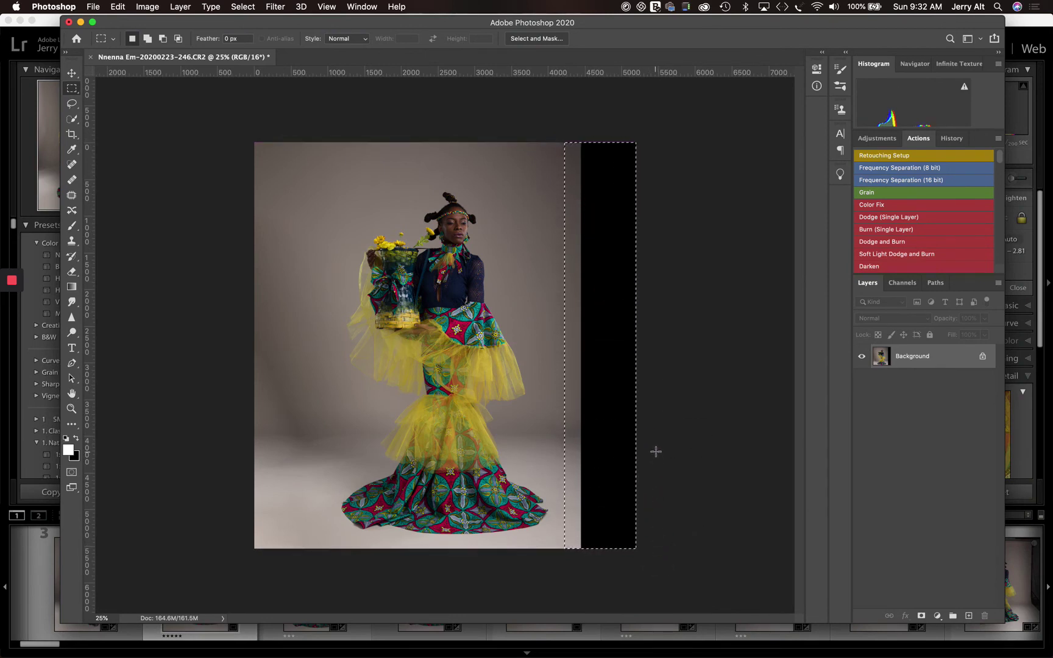
key(shift+BackSpace)
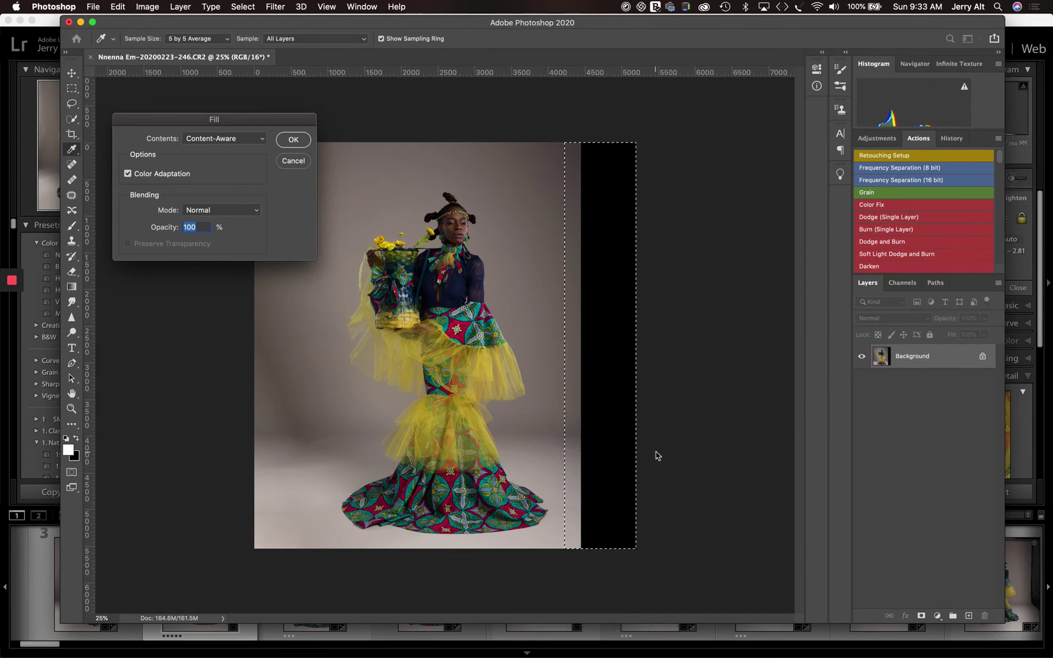
key(Return)
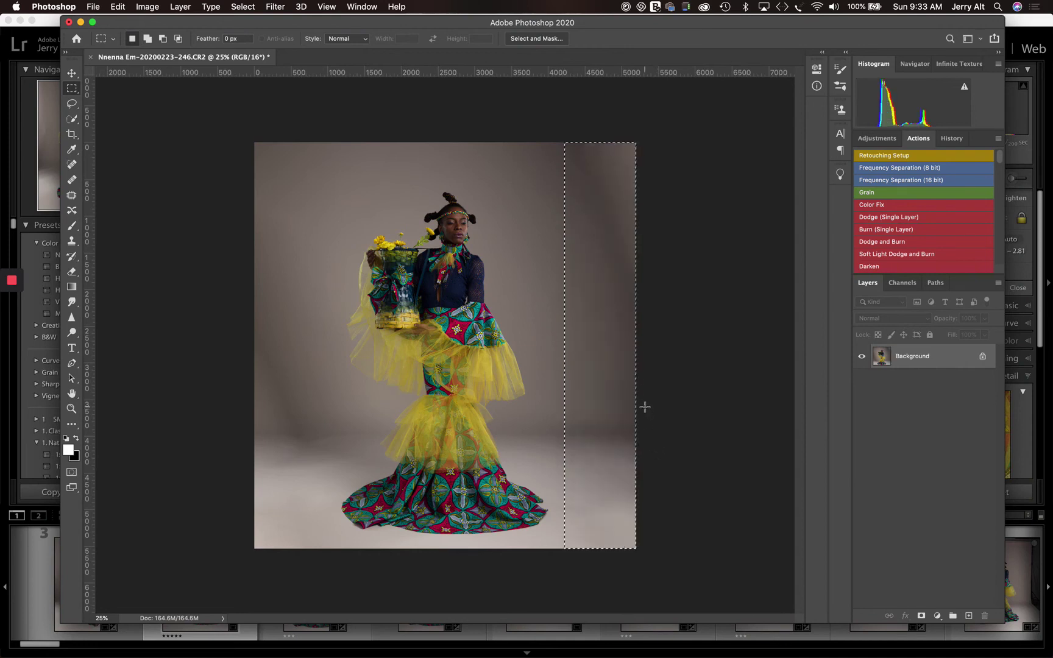
key(super+d)
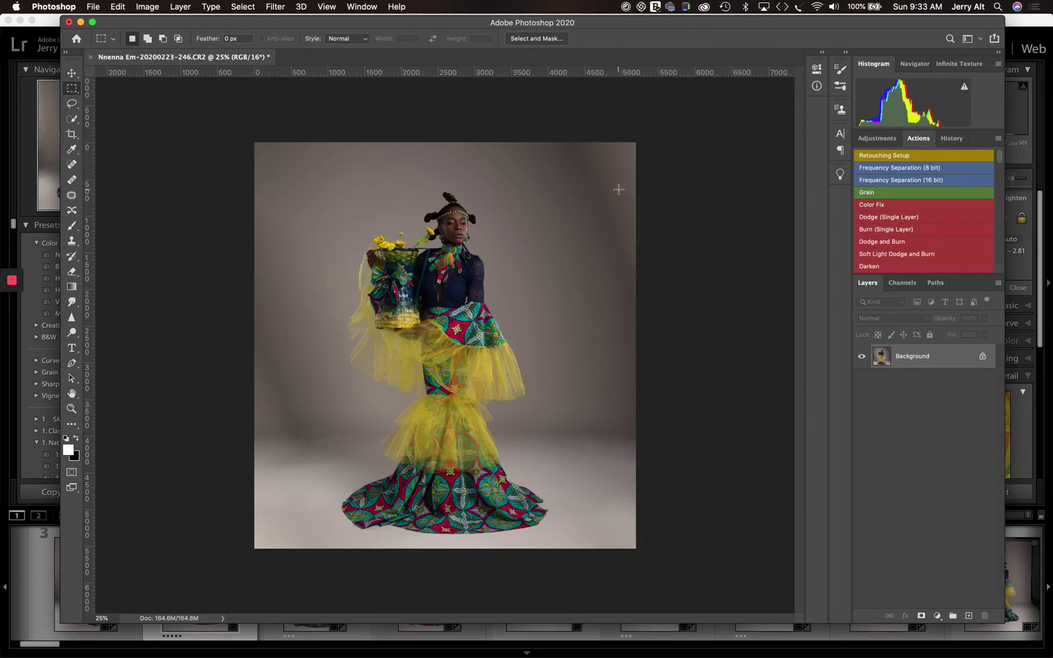
Select the uneven upper-right area of the backdrop, refill it using Content-Aware at 100% opacity, and deselect
drag(577, 144, 658, 288)
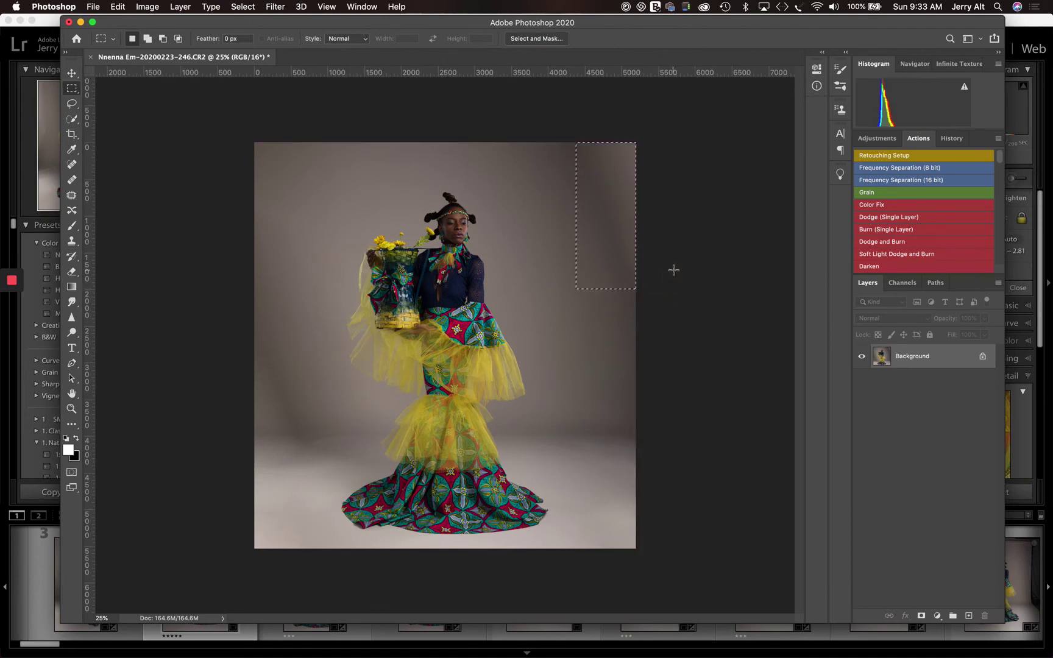
key(shift+BackSpace)
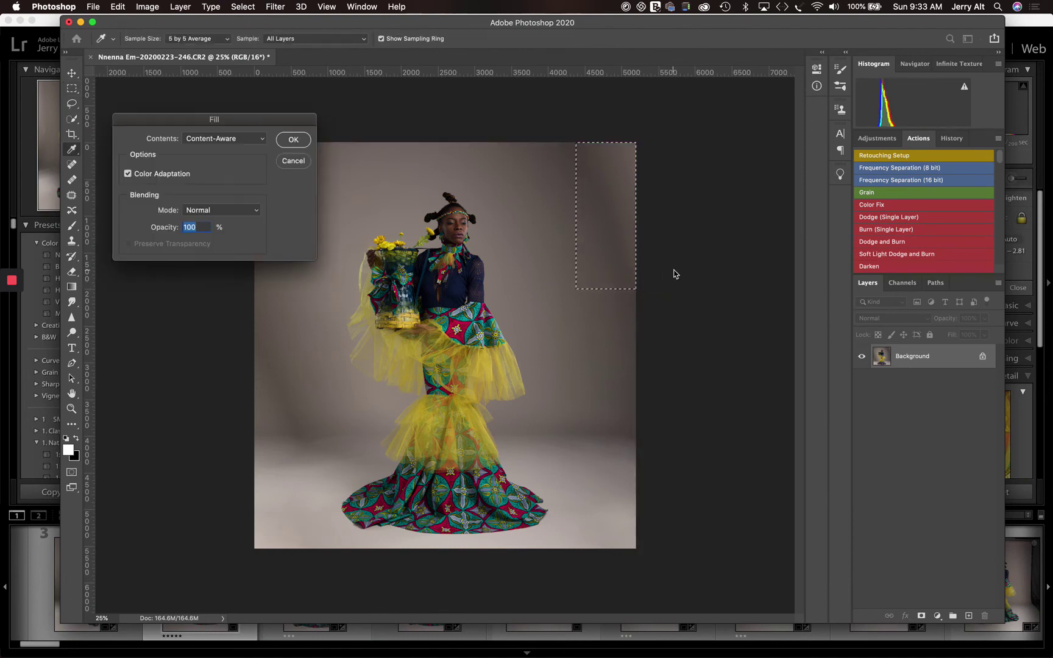
key(Return)
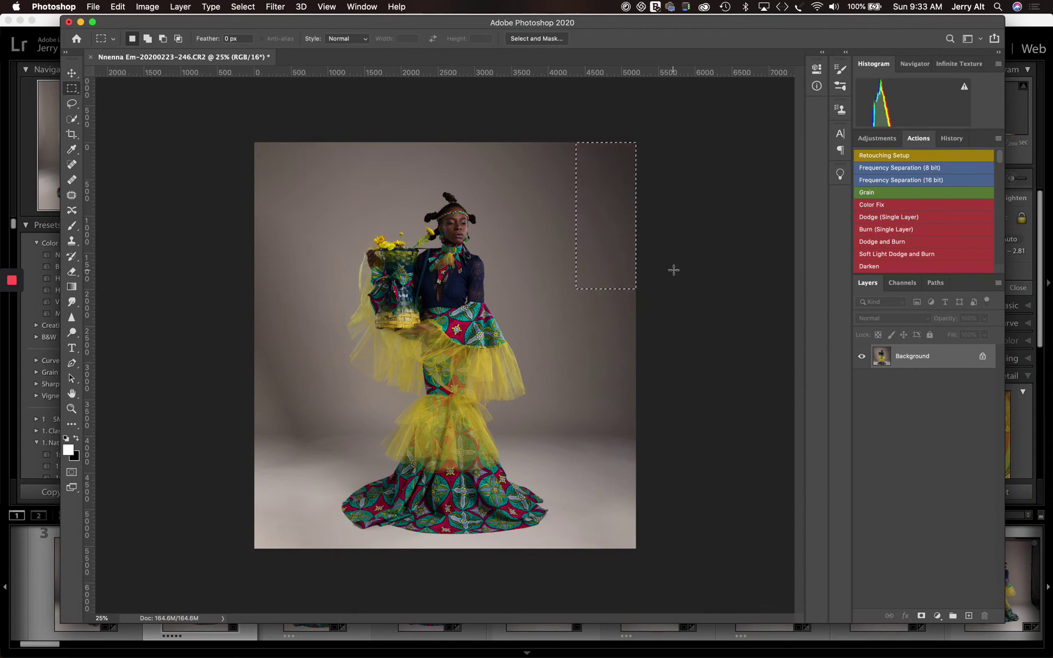
click(553, 244)
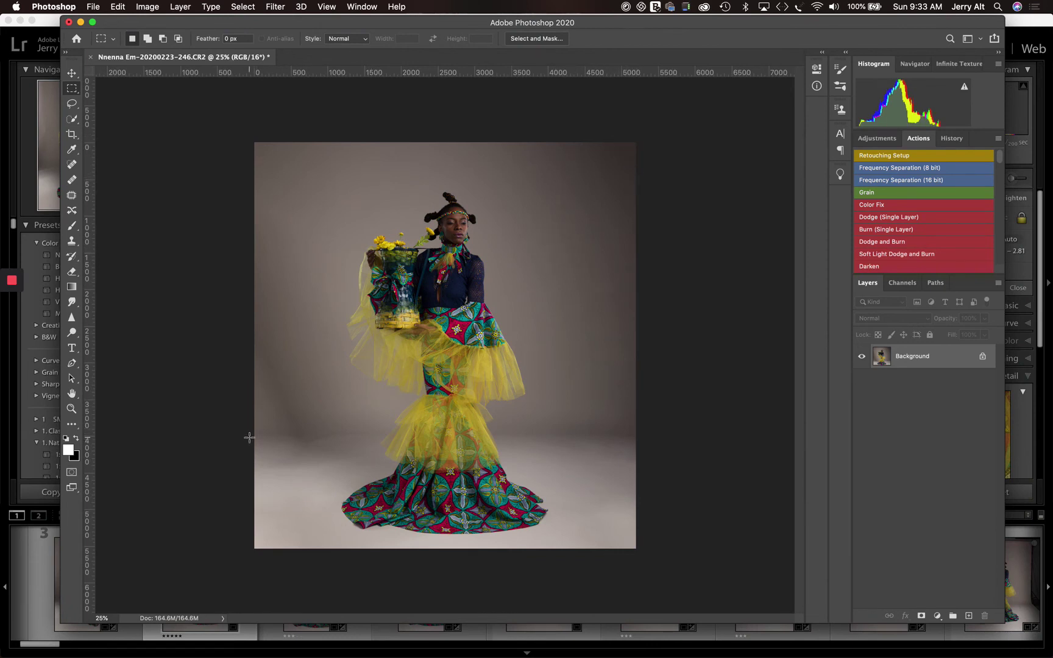
Select the dark backdrop patch at the photo's left edge above the floor line, refill it using Content-Aware, and deselect
drag(250, 442, 319, 311)
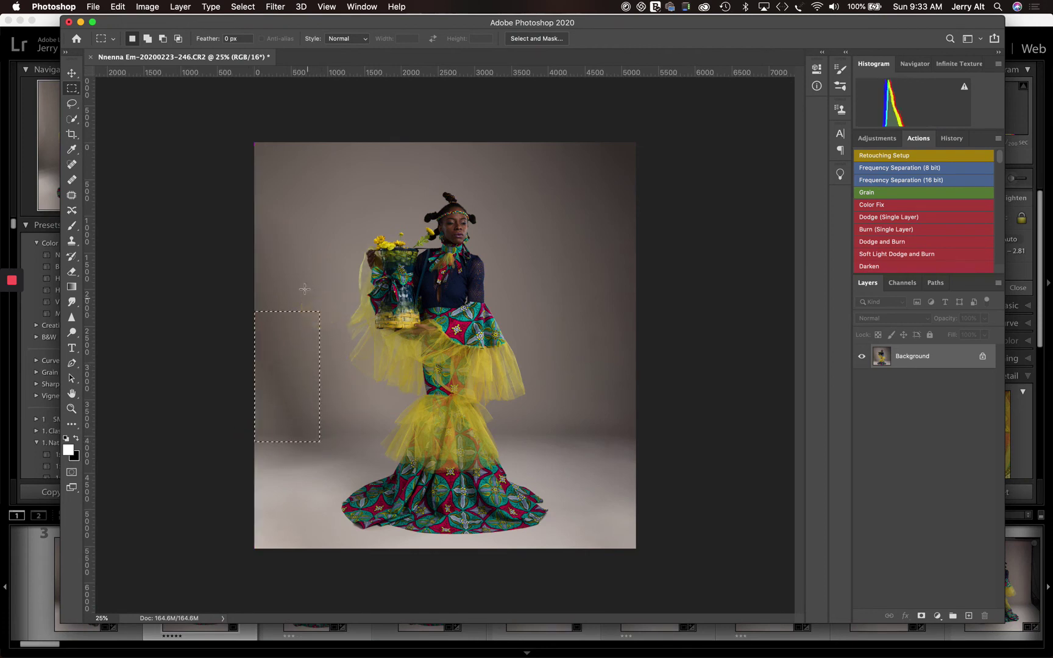
key(shift+BackSpace)
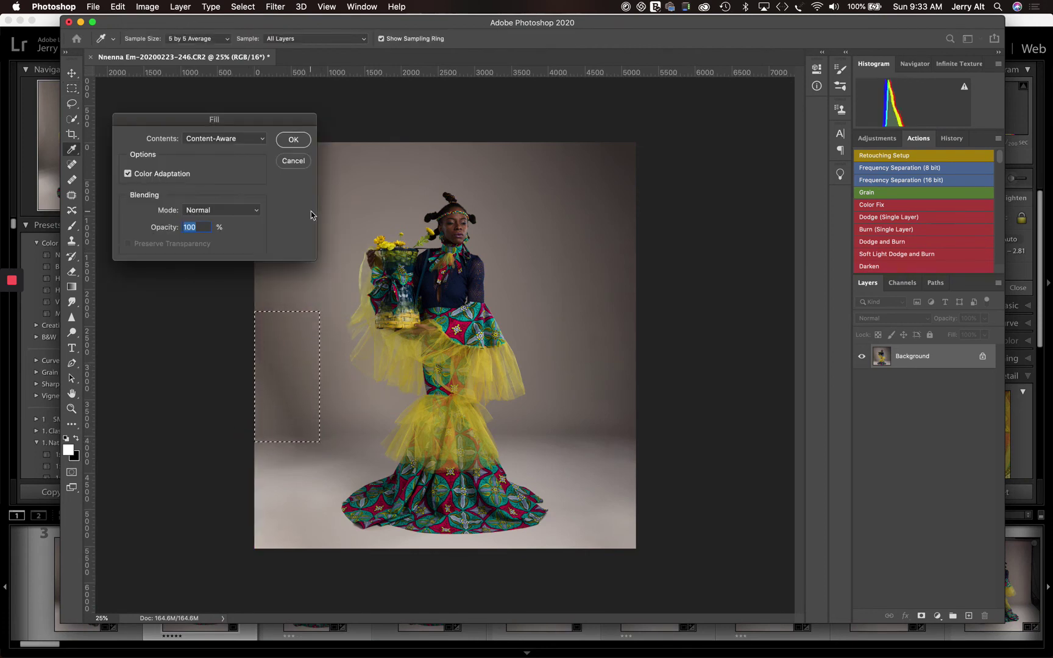
key(Return)
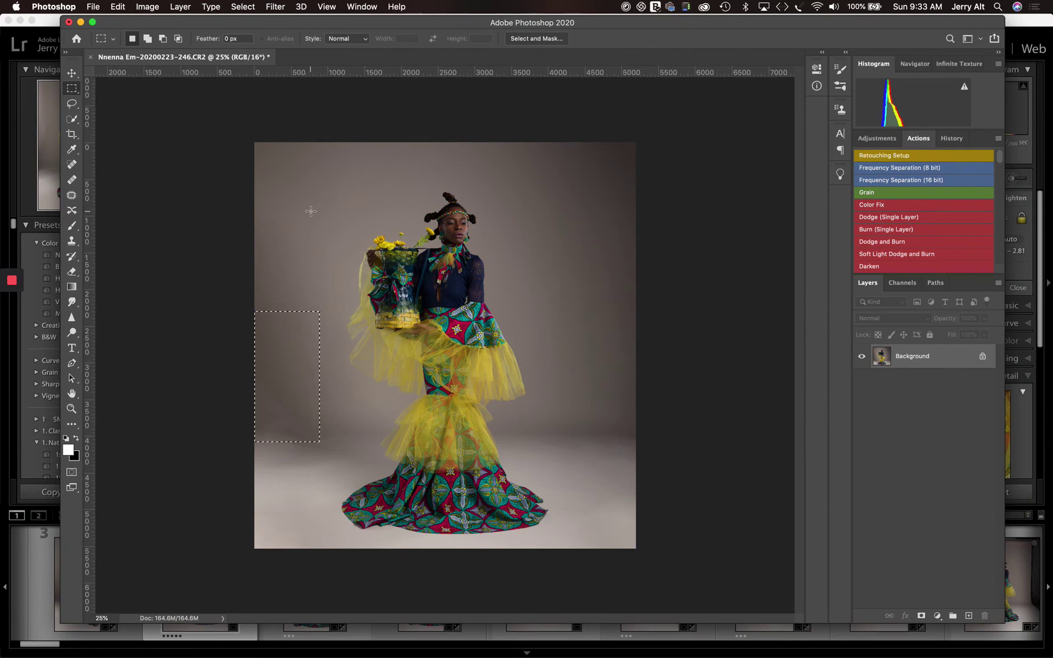
click(310, 240)
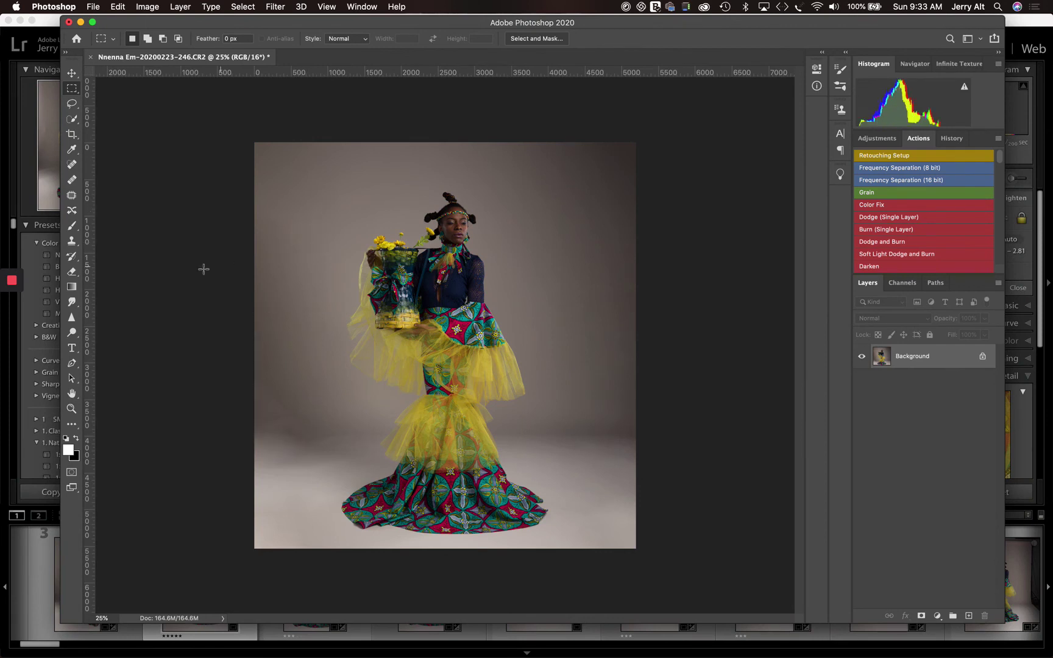
Smooth the filled left side of the backdrop and the floor transition with the Healing Brush, sampling from nearby clean areas
click(75, 183)
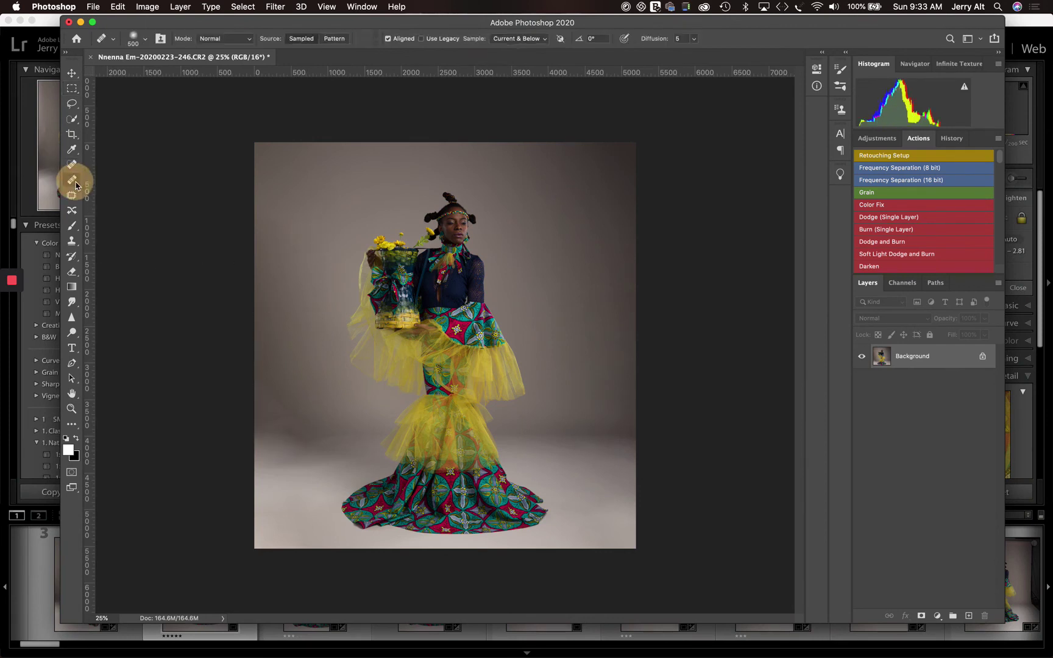
alt+click(301, 377)
mouse_move(273, 409)
mouse_down()
mouse_move(266, 404)
mouse_move(288, 404)
mouse_move(280, 390)
mouse_up()
alt+click(297, 478)
mouse_move(302, 464)
mouse_down()
mouse_move(243, 459)
mouse_move(313, 460)
mouse_move(270, 462)
mouse_up()
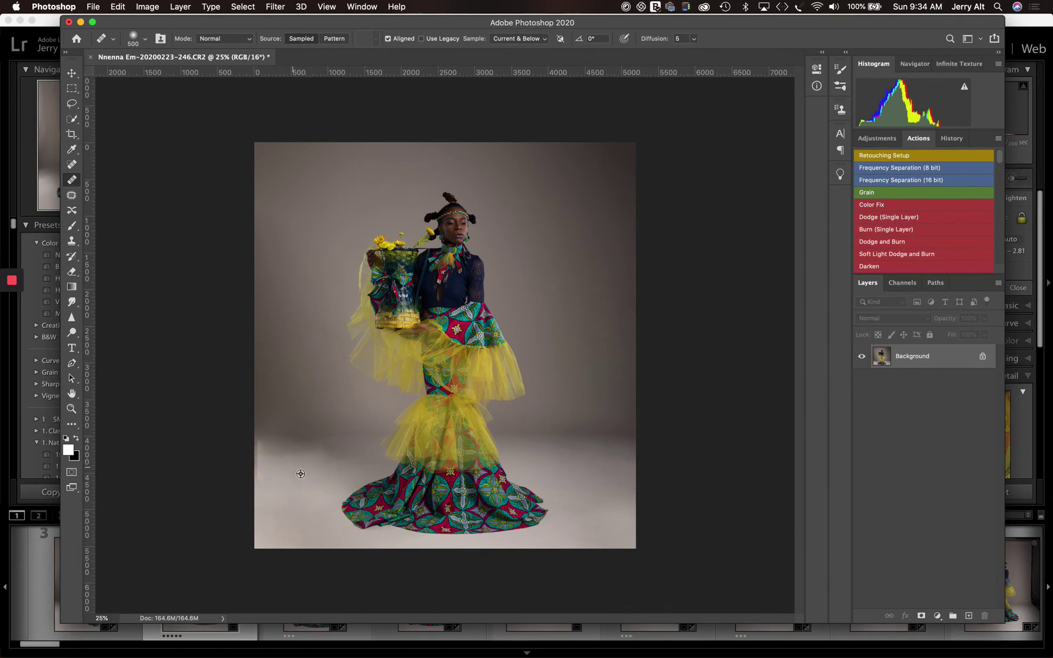
click(329, 457)
Extend the canvas by a relative height of 500 pixels below the photo, anchored at the top center, using the background color
click(74, 136)
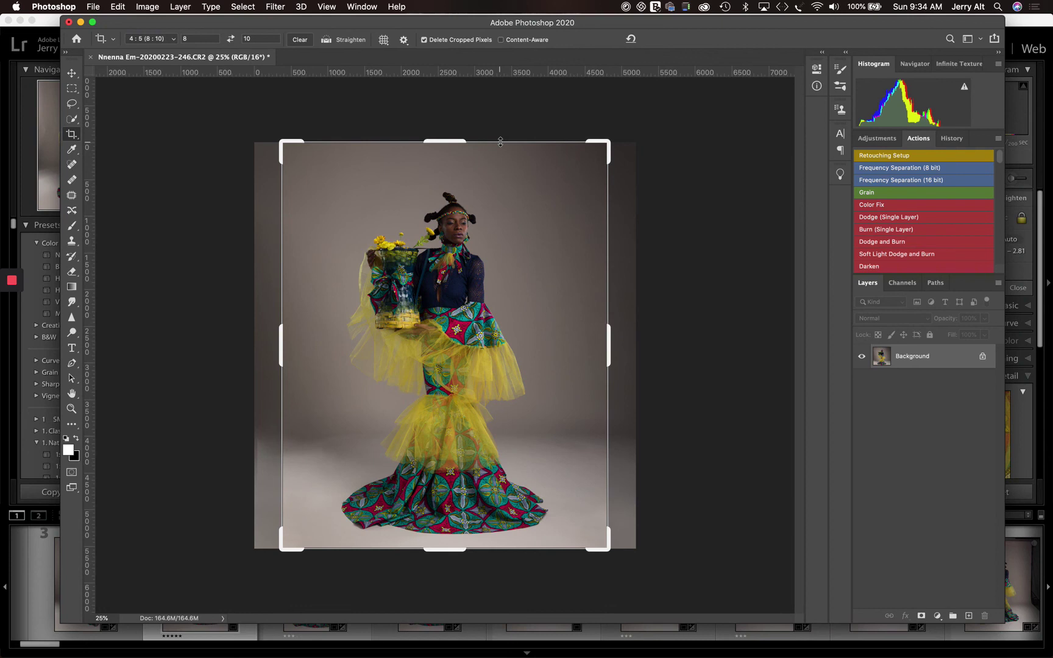
key(Escape)
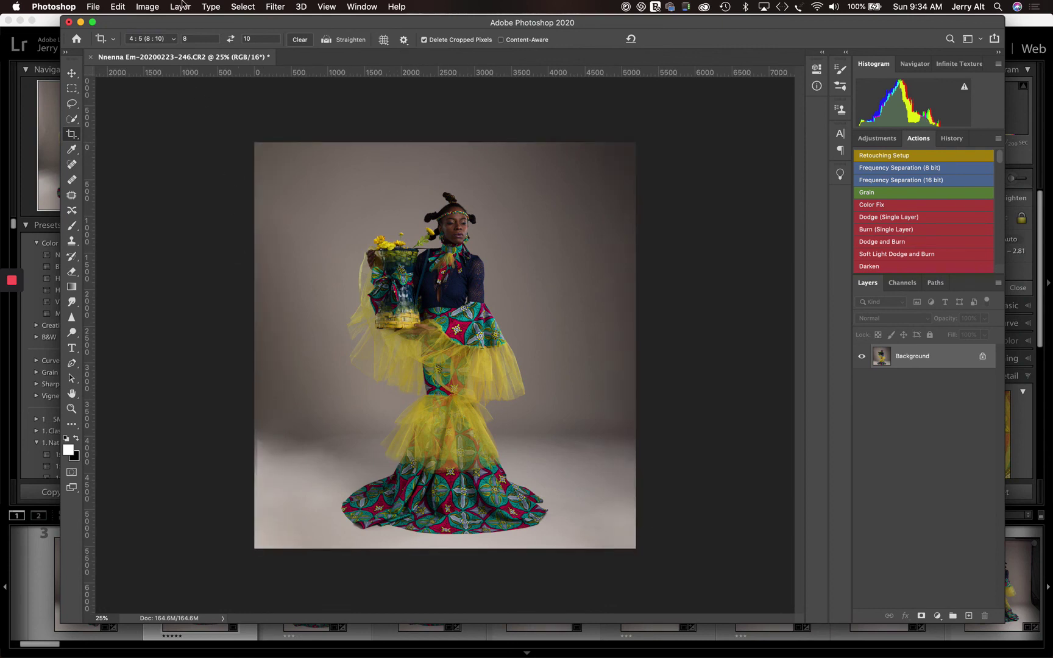
click(152, 7)
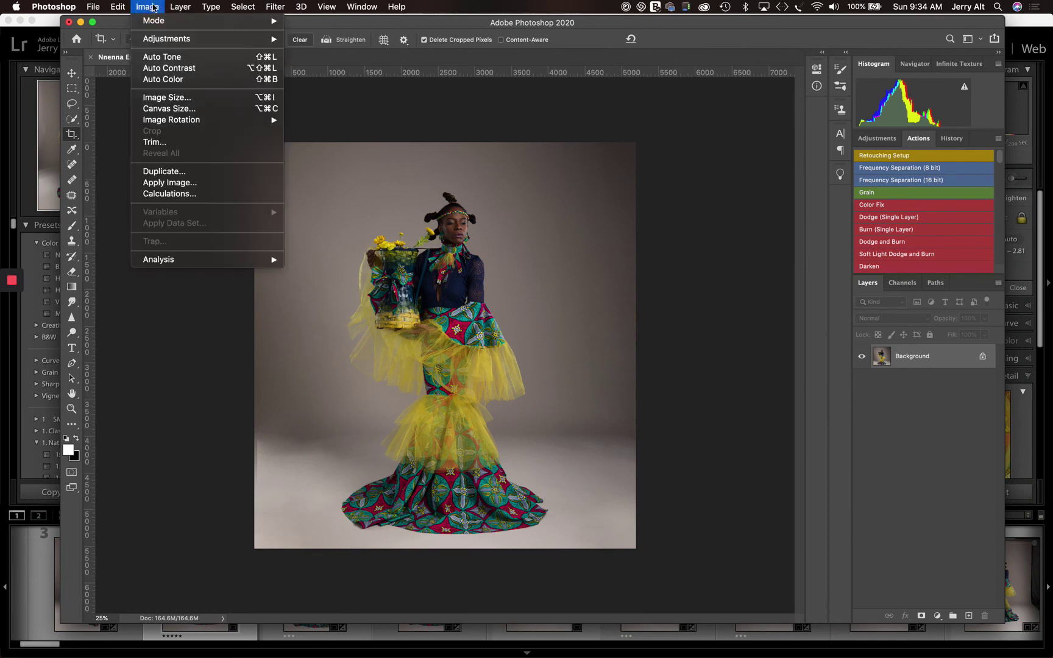
click(170, 110)
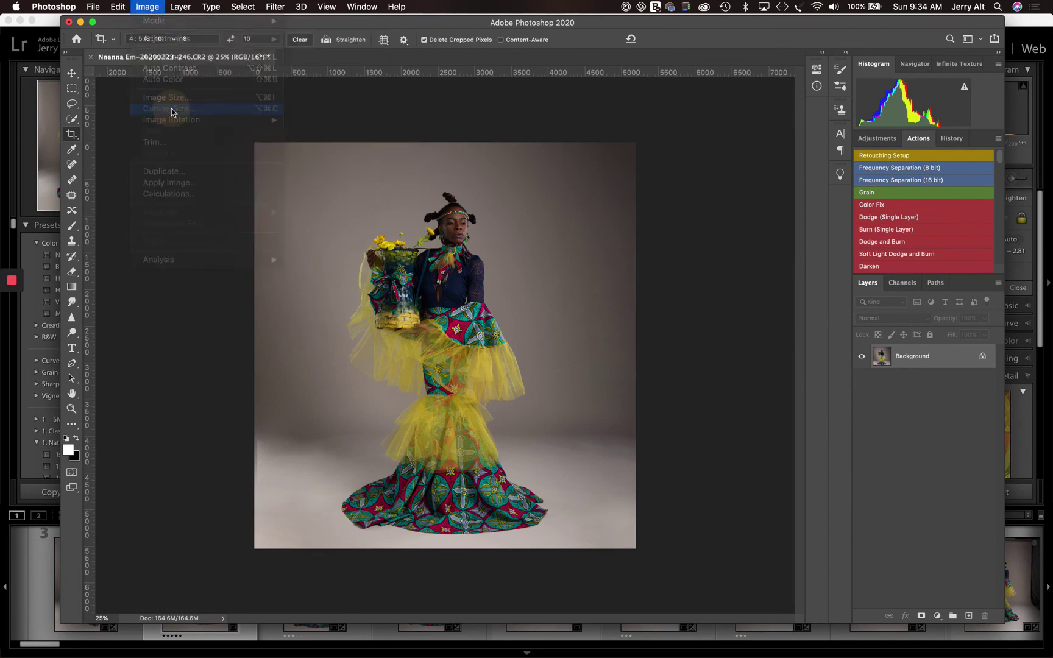
click(634, 229)
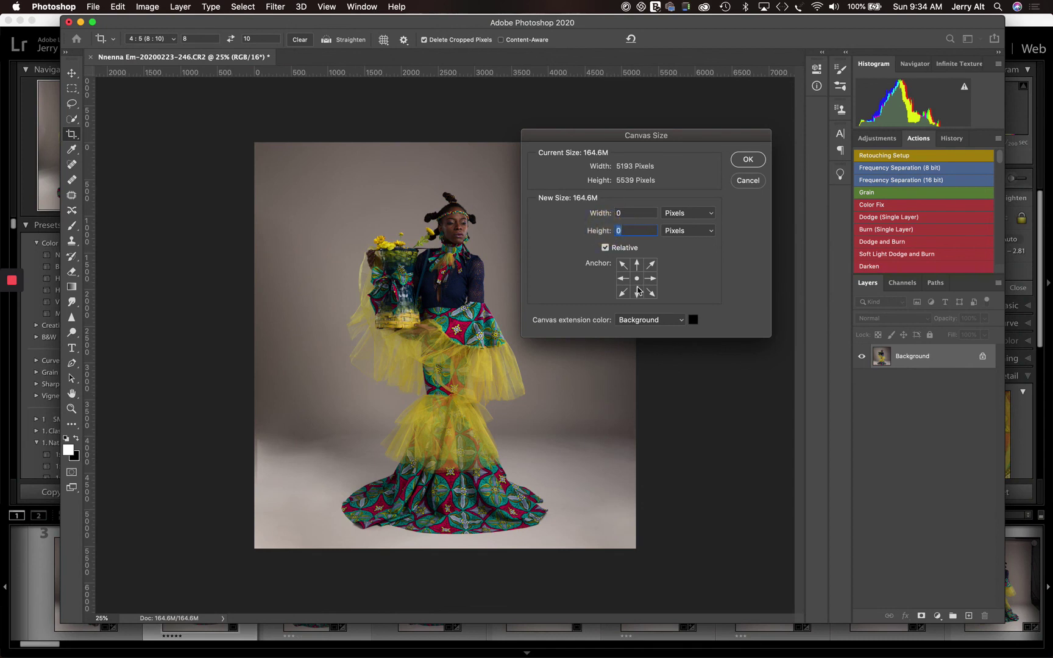
text(500)
click(638, 265)
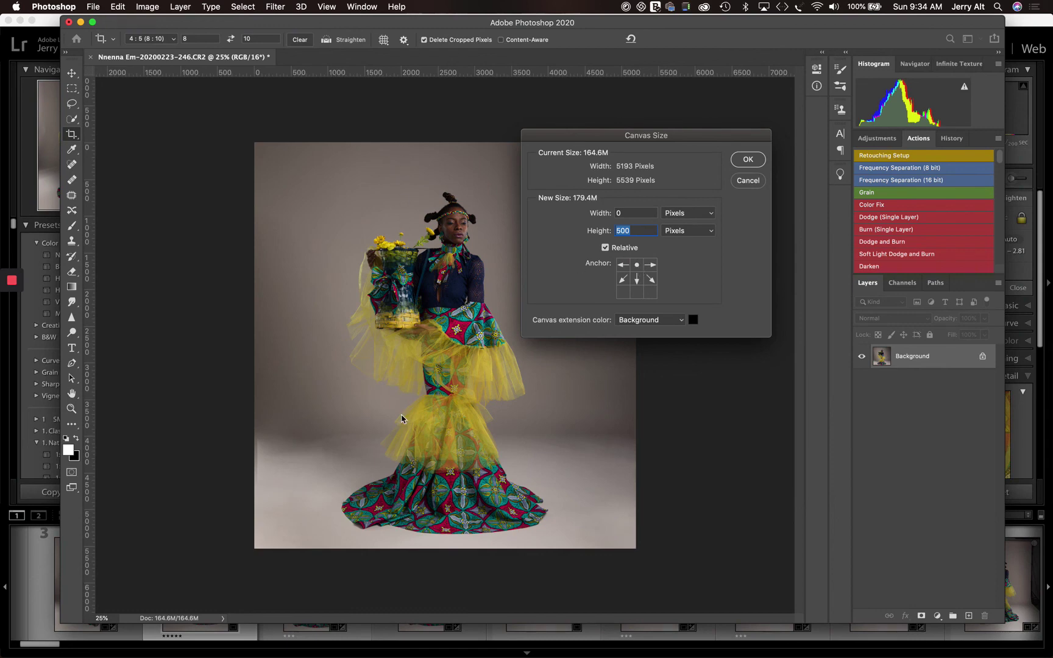
click(748, 160)
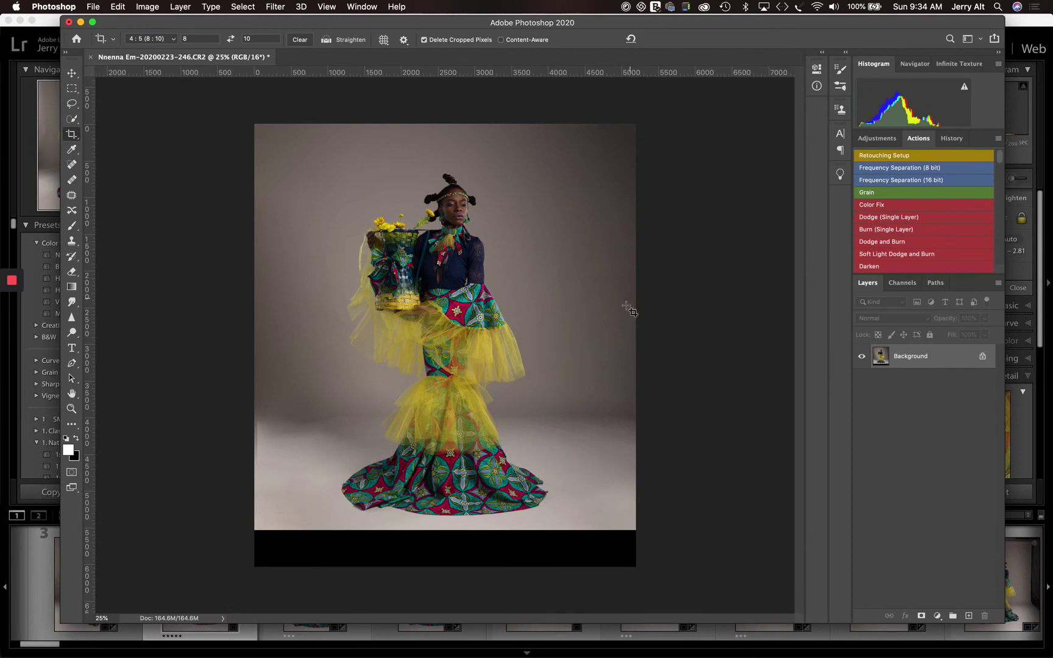
Select the black strip below the photo with a sliver of floor, fill it using Content-Aware at 100% opacity, and deselect
click(72, 88)
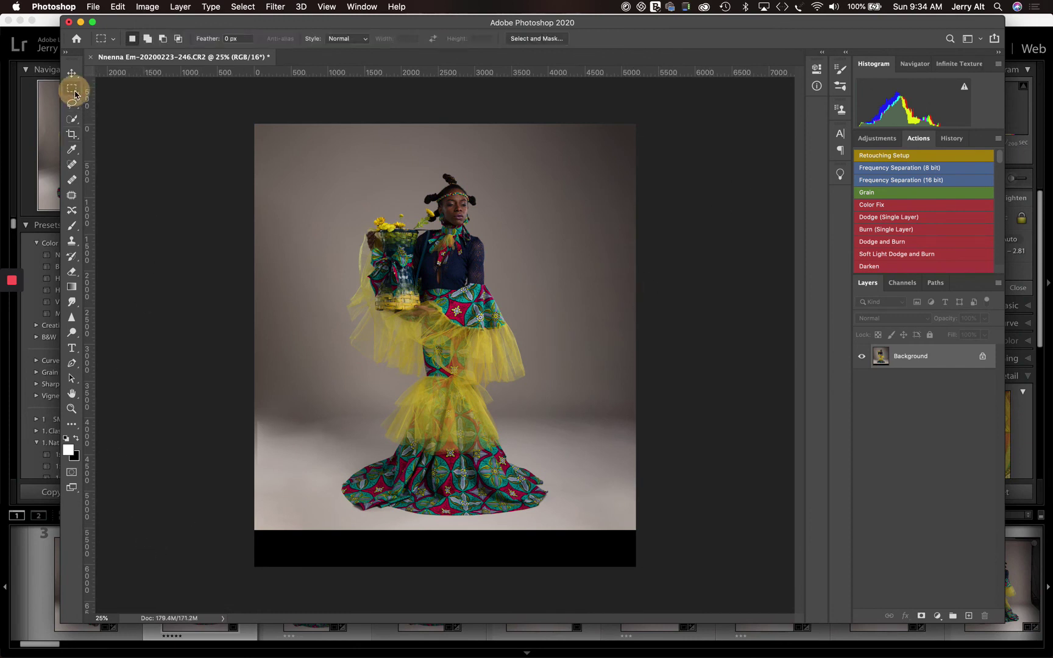
drag(238, 524, 668, 579)
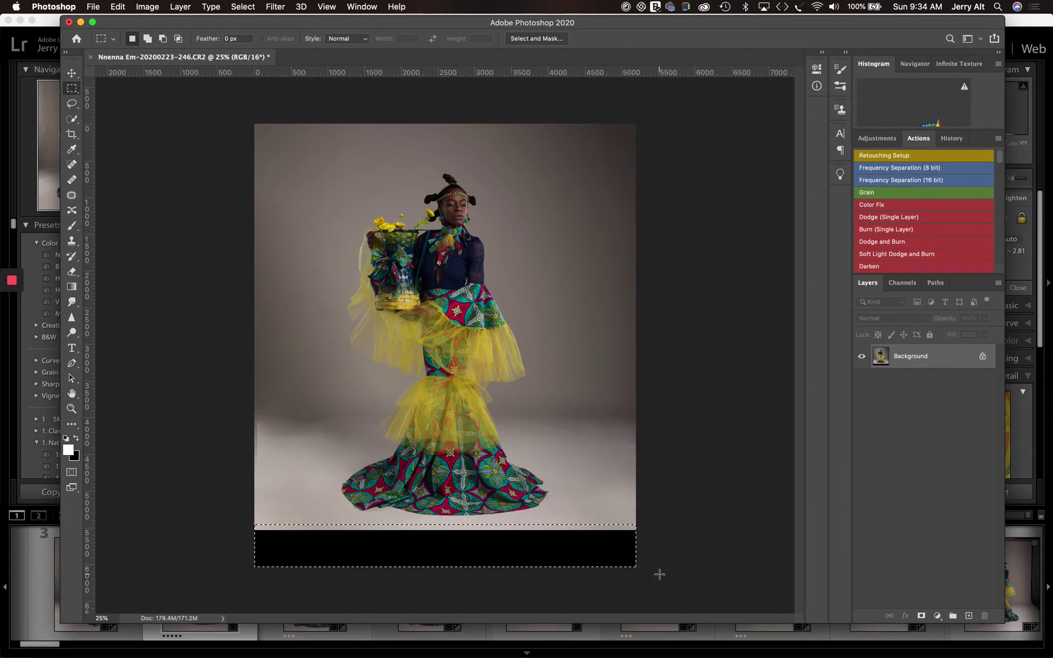
key(shift+BackSpace)
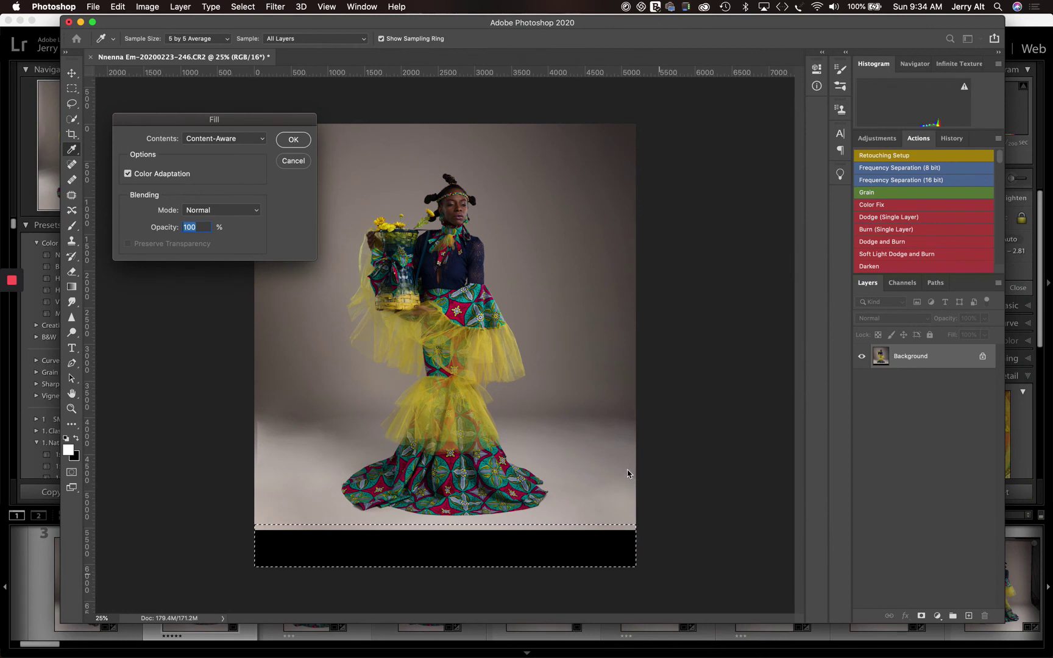
key(Return)
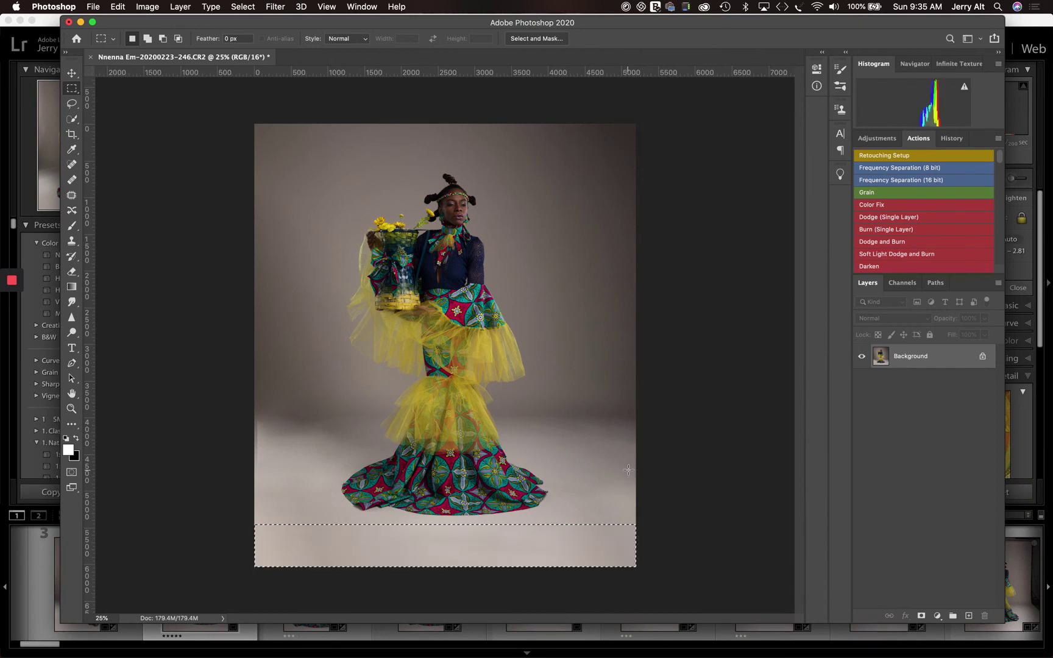
key(super+d)
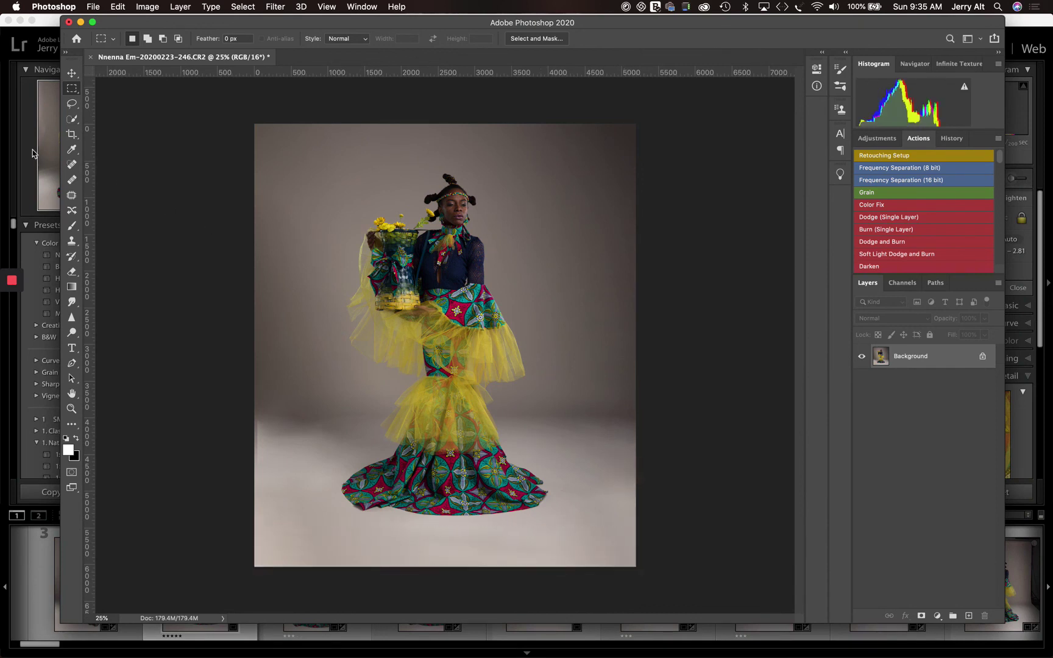
Crop the photo to the 4:5 (8:10) ratio, trimming both sides and a little of the extended floor while keeping the full figure
click(71, 134)
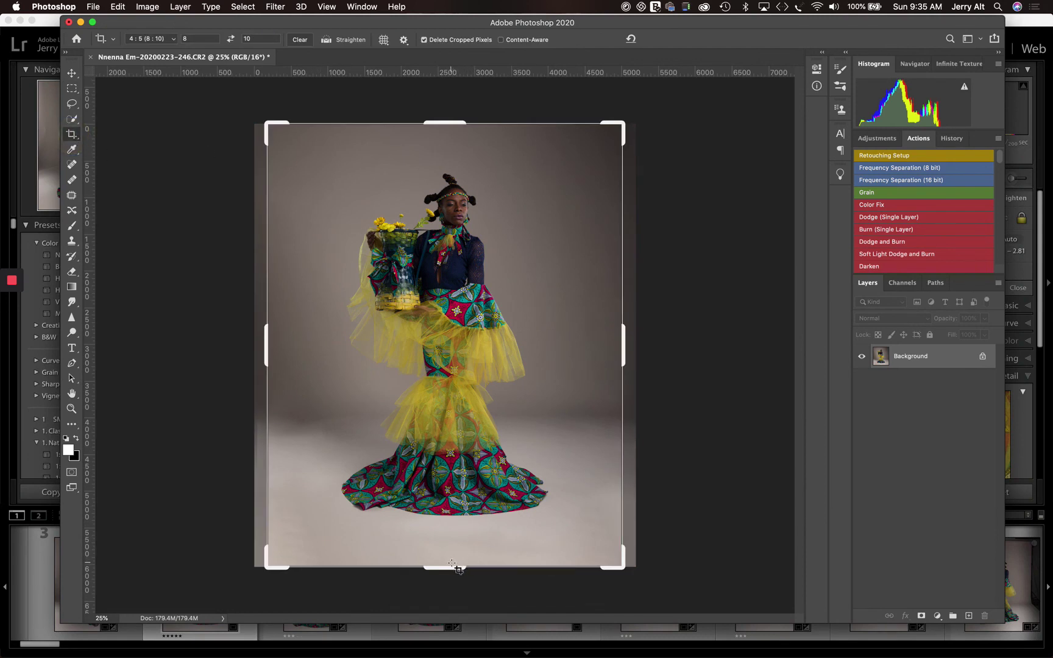
drag(457, 569, 474, 571)
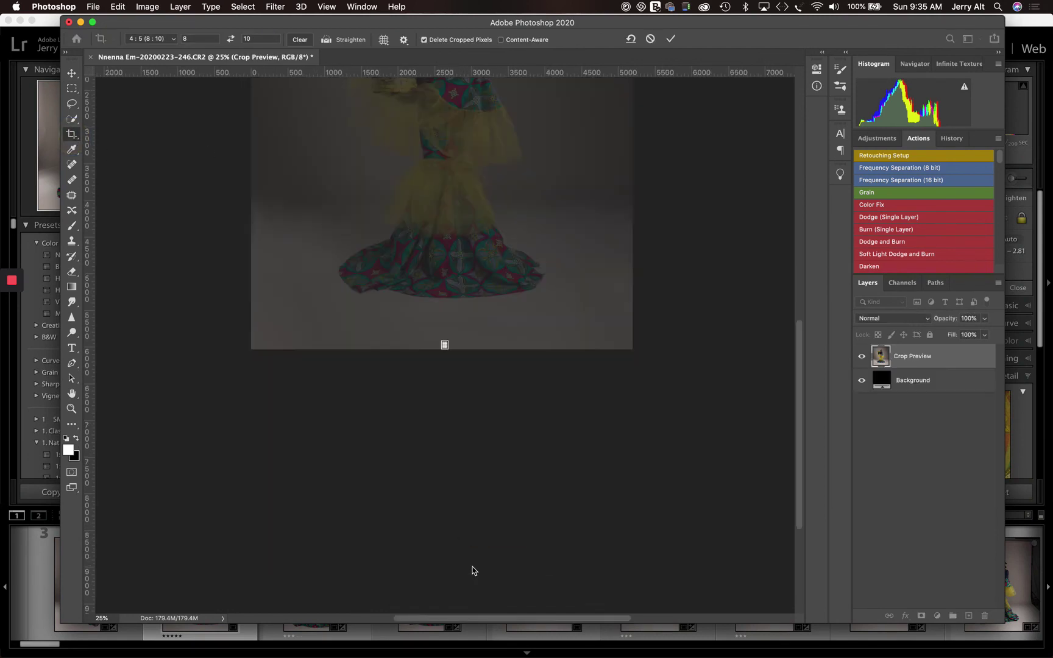
key(Escape)
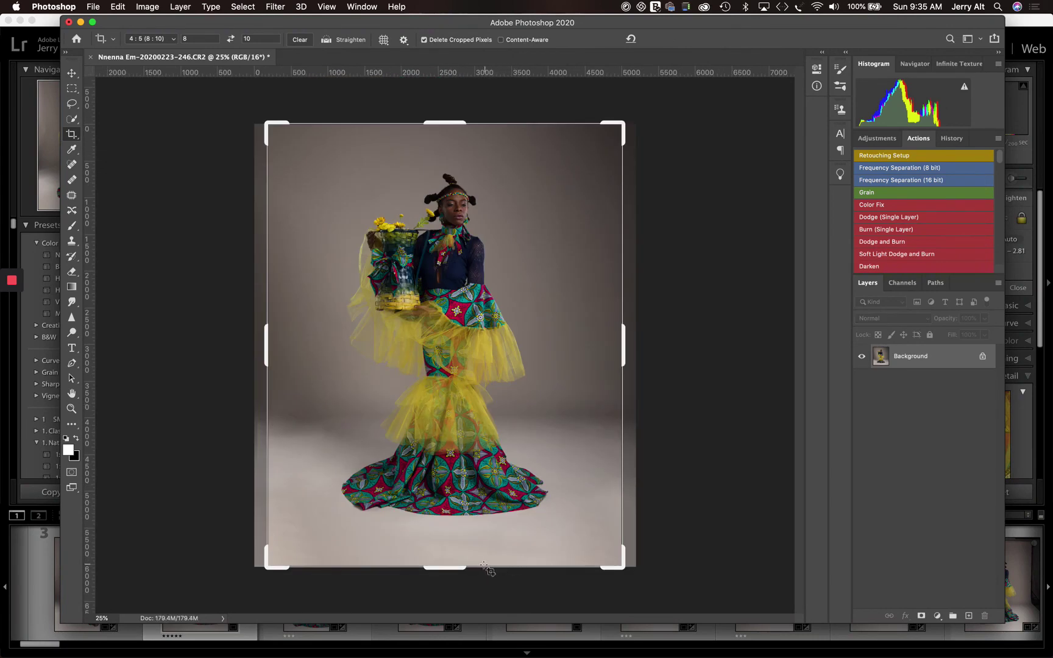
drag(448, 566, 437, 557)
double_click(477, 387)
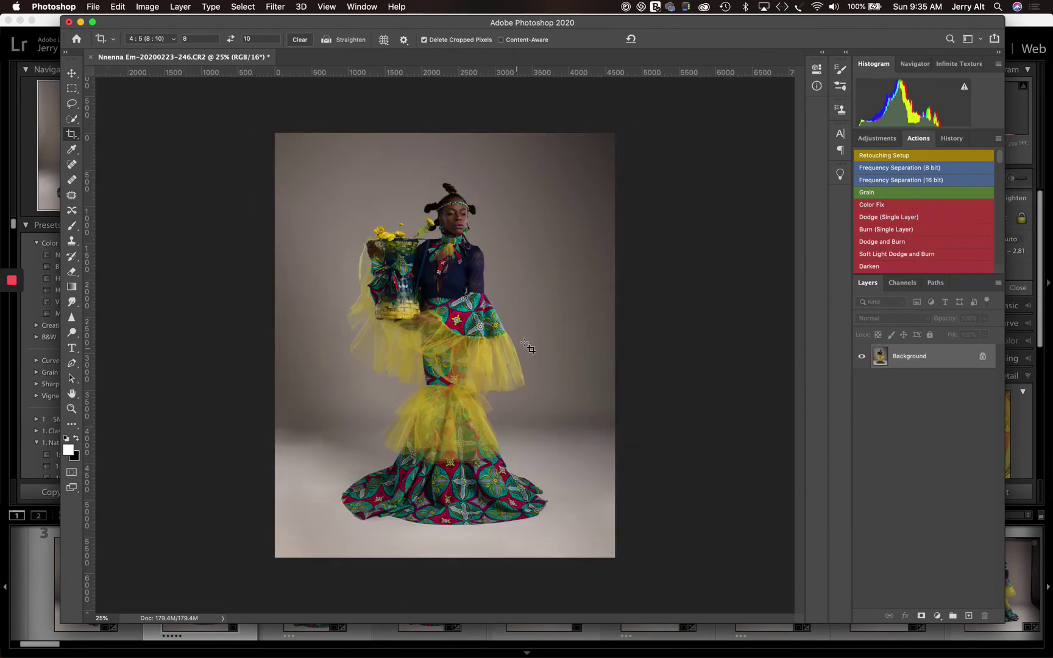